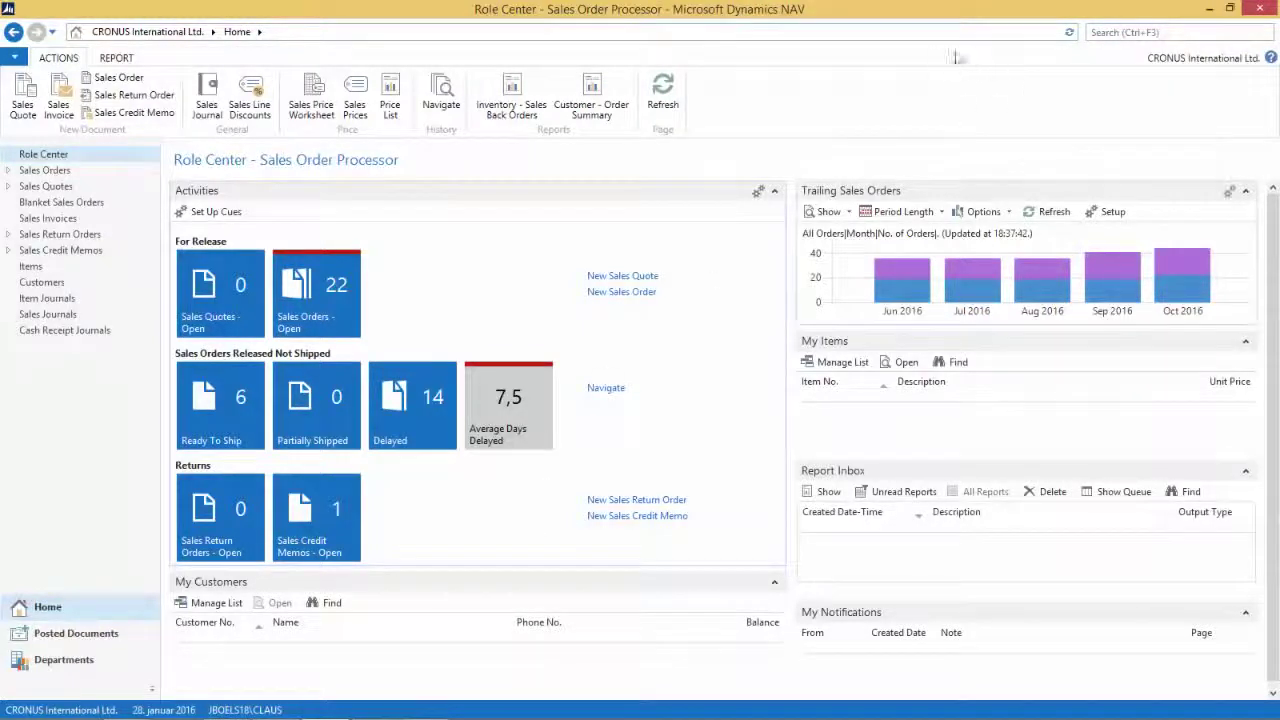
- Search for "rep lay" and open the Report Layout Selection page
{"action": "left_click", "coordinate": [1111, 32]}
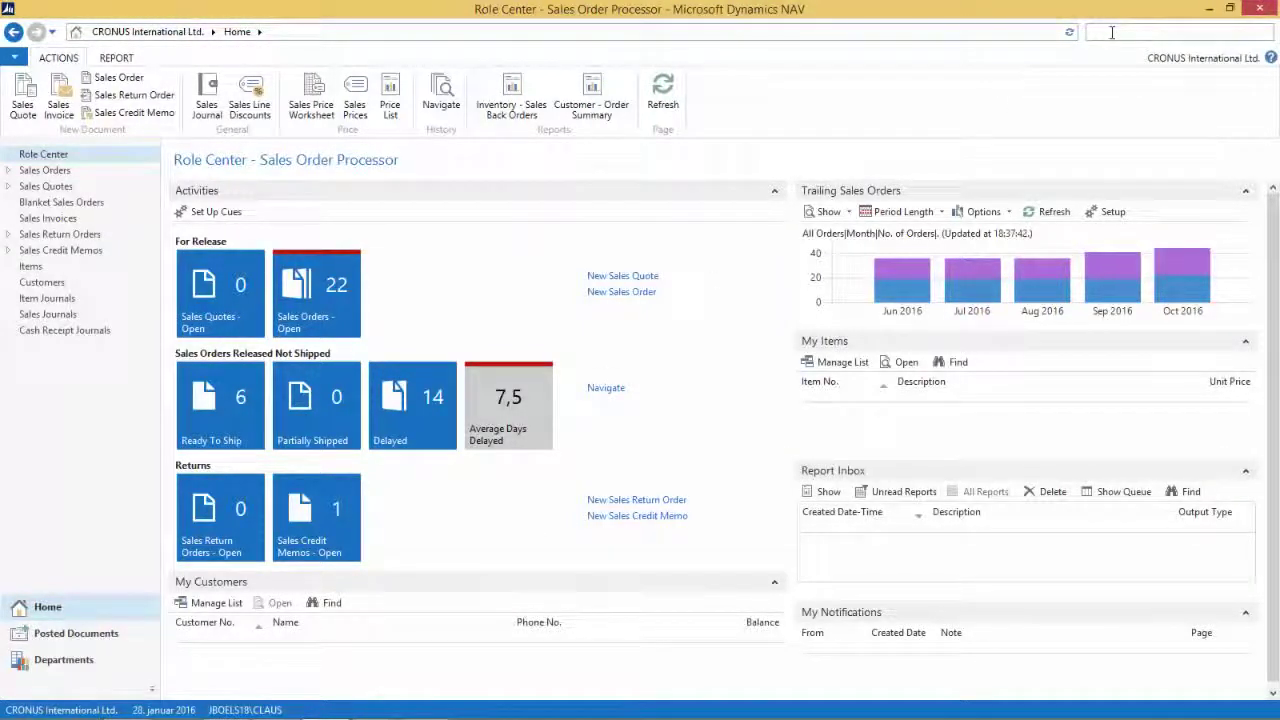
{"action": "type", "text": "rep lay"}
{"action": "left_click", "coordinate": [930, 58]}
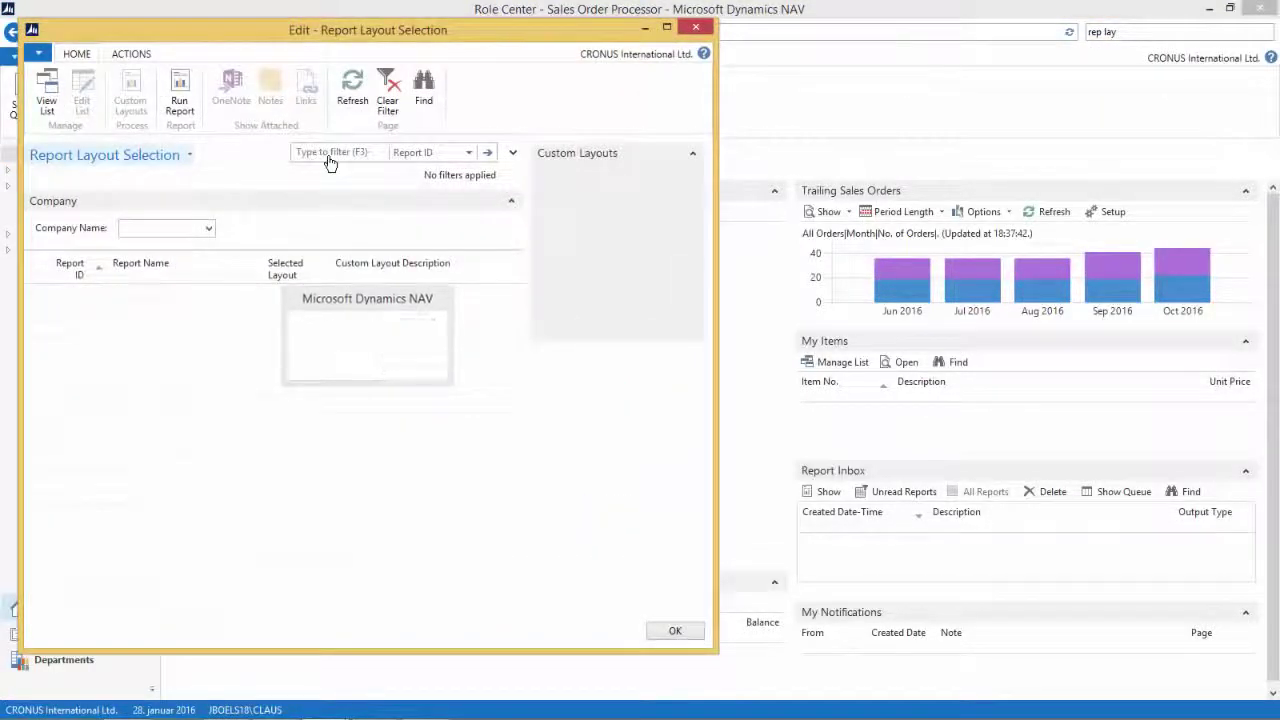
- Filter the report layouts to report ID 1306 and open the custom layouts of that Sales - Invoice report
{"action": "left_click", "coordinate": [327, 156]}
{"action": "type", "text": "1306"}
{"action": "key", "text": "Return"}
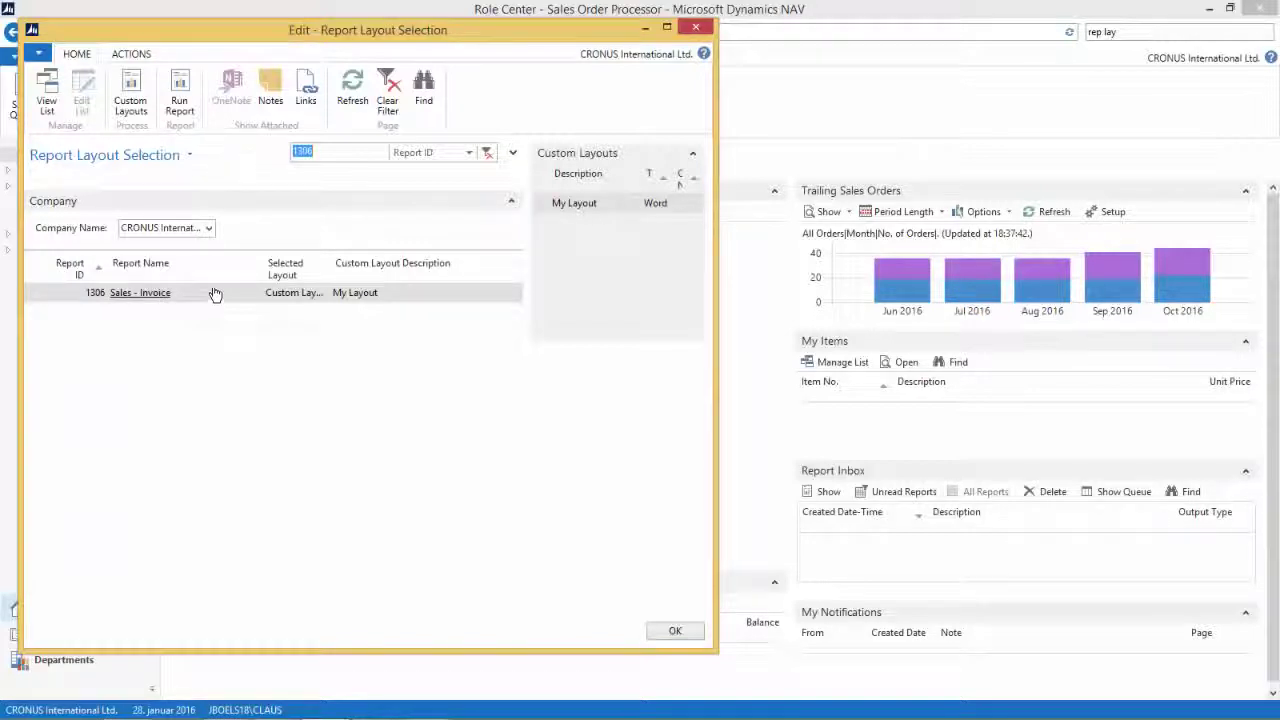
{"action": "left_click", "coordinate": [130, 100]}
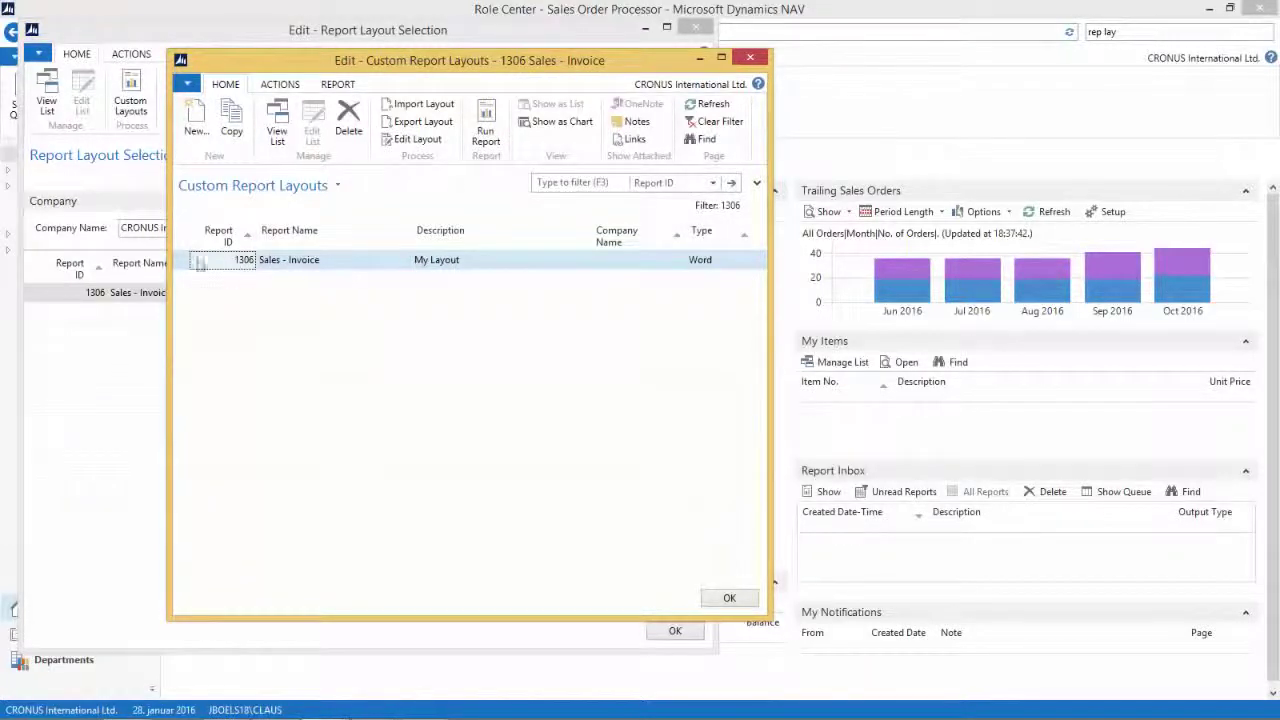
- Copy the custom layout My Layout and change the copy's description to "My Layout / Advanced"
{"action": "left_click", "coordinate": [229, 125]}
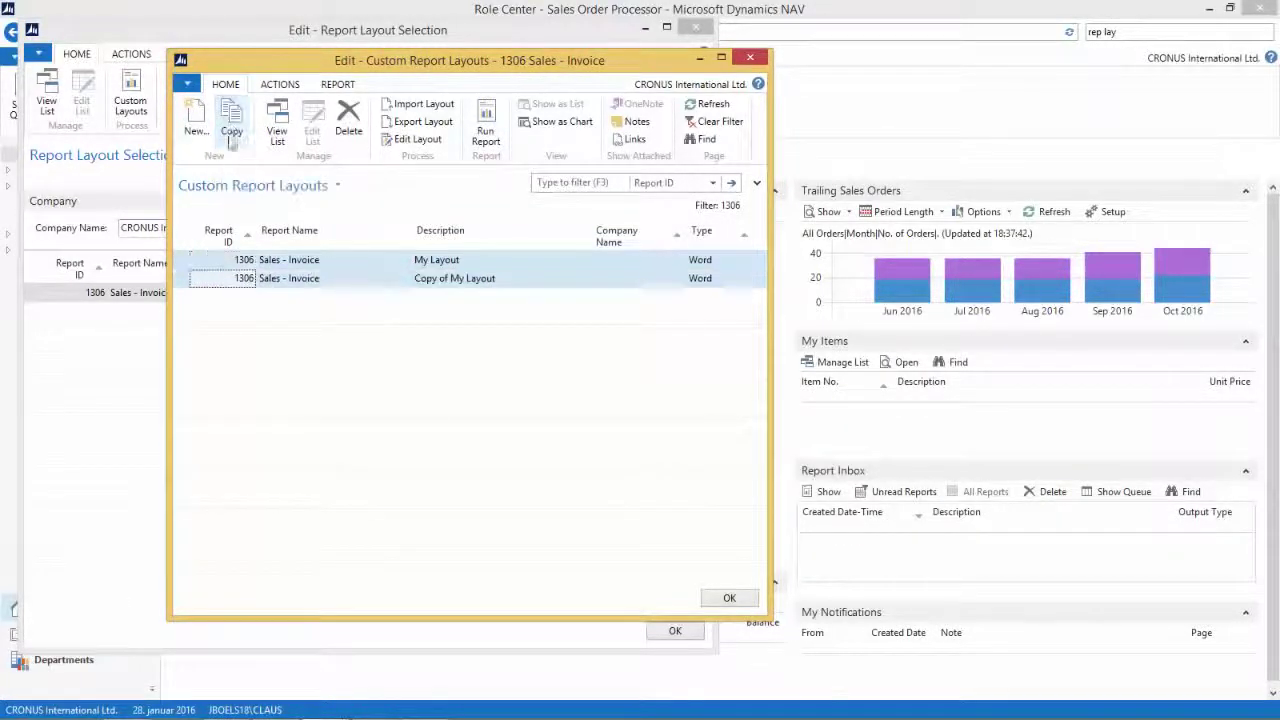
{"action": "left_click", "coordinate": [421, 278]}
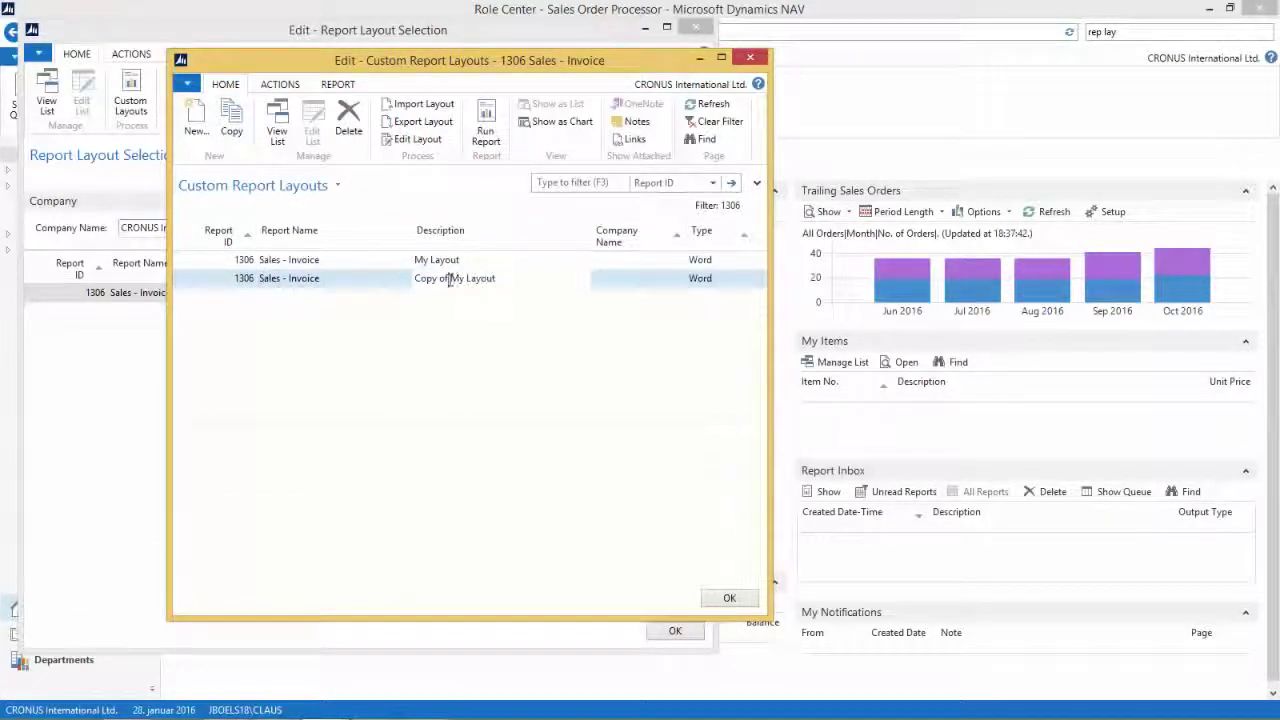
{"action": "key", "text": "BackSpace"}
{"action": "key", "text": "BackSpace"}
{"action": "key", "text": "BackSpace"}
{"action": "key", "text": "BackSpace"}
{"action": "key", "text": "BackSpace"}
{"action": "key", "text": "BackSpace"}
{"action": "key", "text": "BackSpace"}
{"action": "key", "text": "BackSpace"}
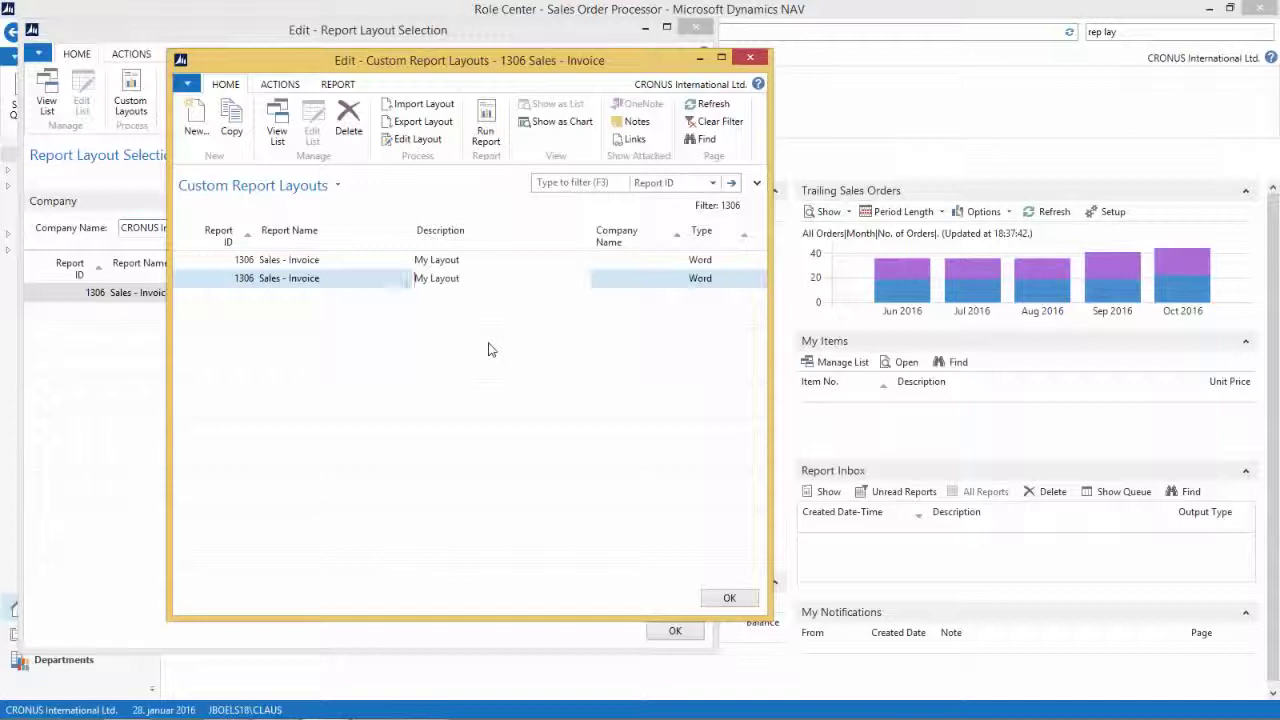
{"action": "key", "text": "End"}
{"action": "type", "text": "/ Adv"}
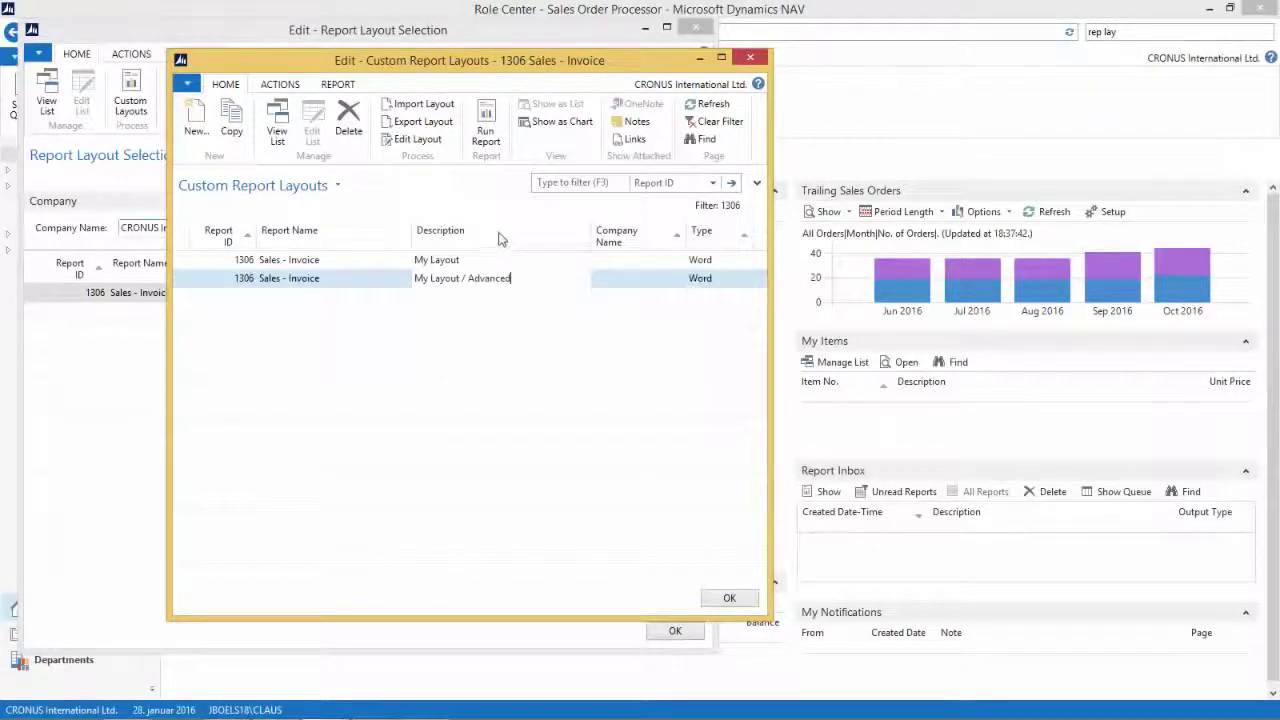
- Export the copied layout and save it to the Desktop as a Word file named Default
{"action": "left_click", "coordinate": [424, 123]}
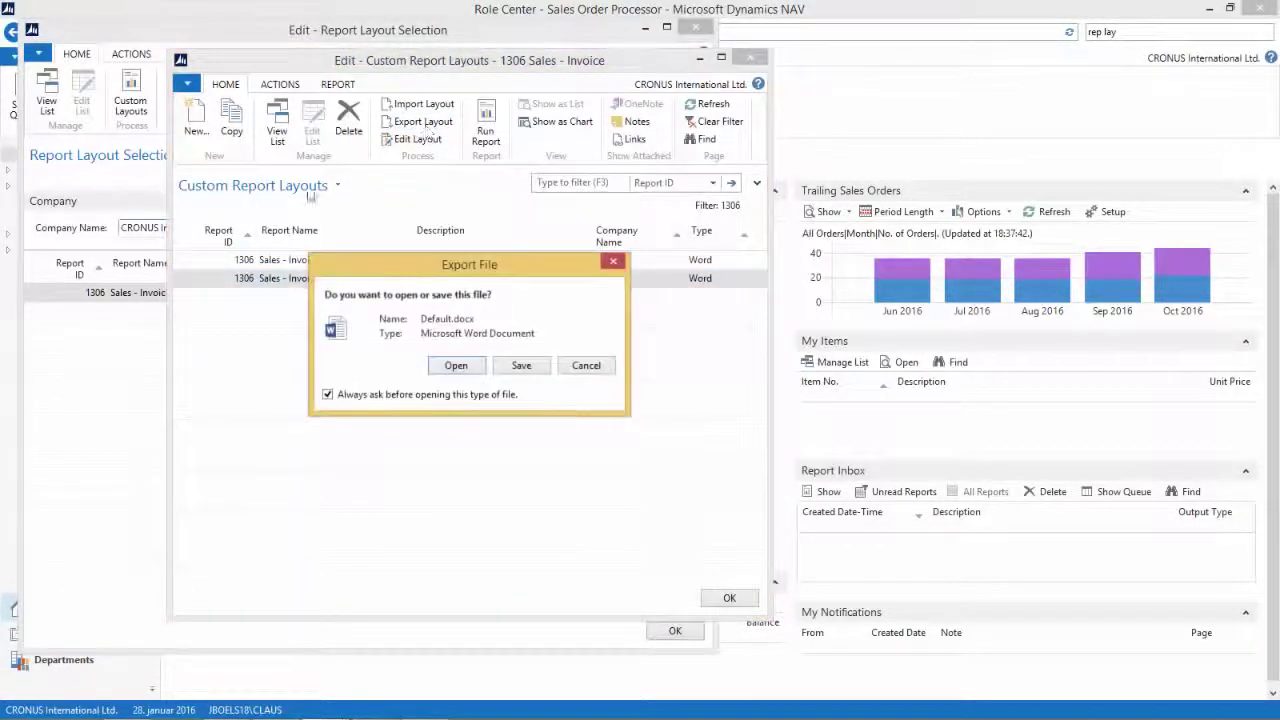
{"action": "left_click", "coordinate": [521, 365]}
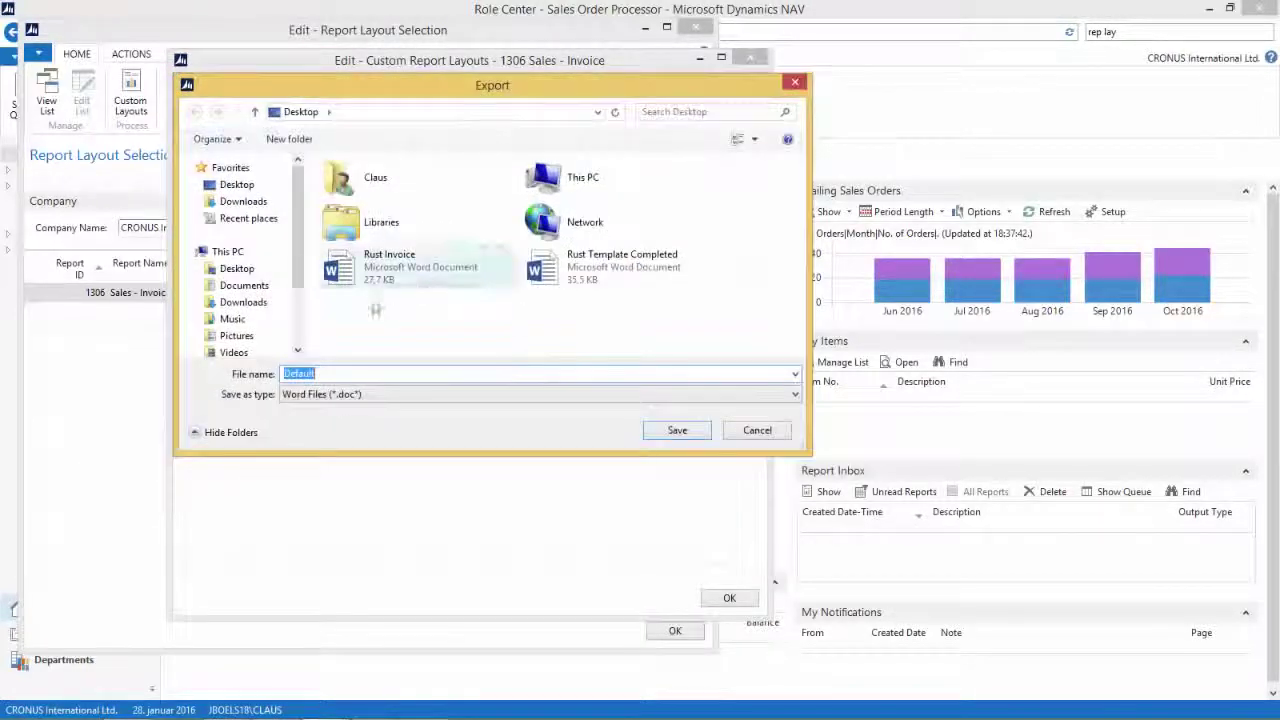
{"action": "left_click", "coordinate": [679, 430]}
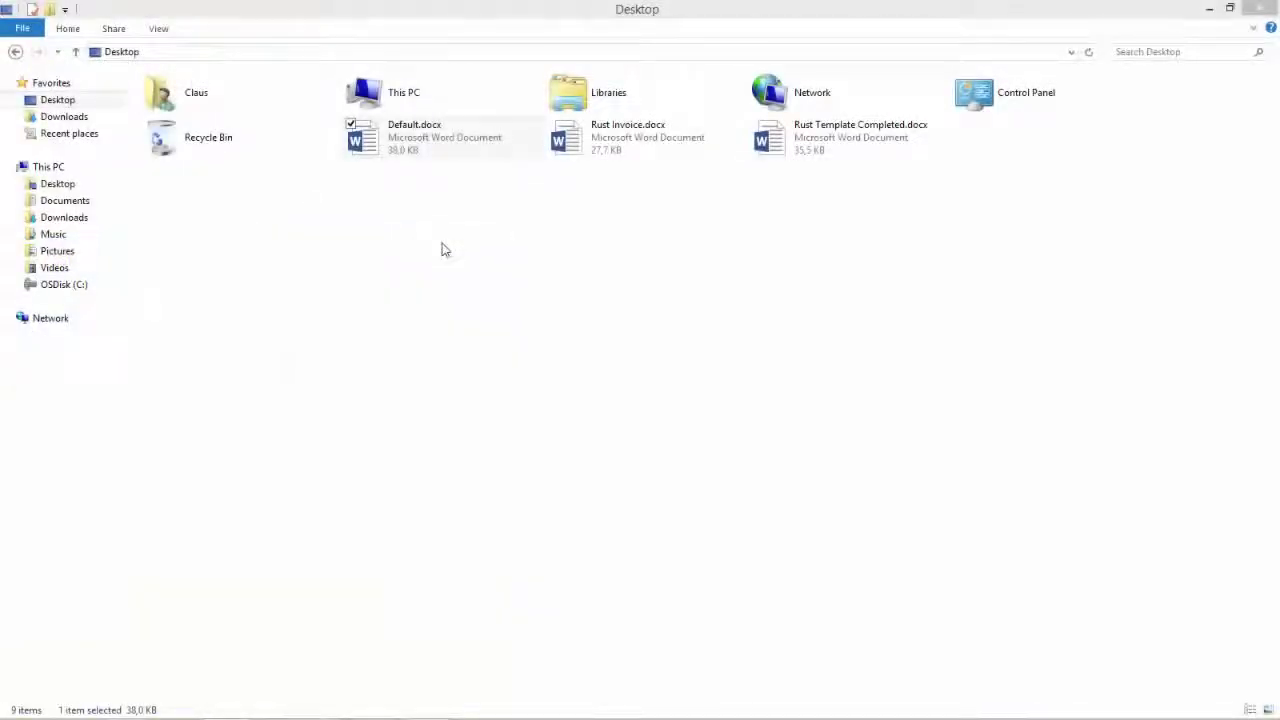
- Open Default.docx from the Desktop in Word and show the gridlines of its tables
{"action": "double_click", "coordinate": [424, 148]}
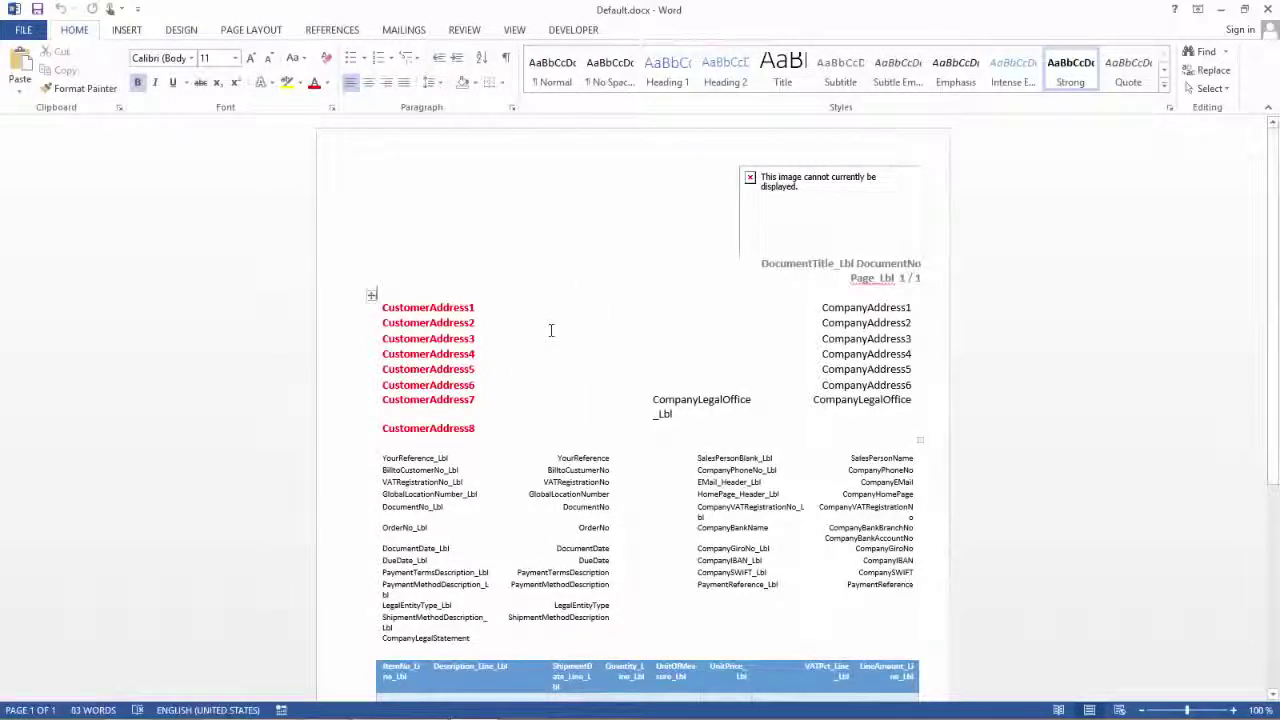
{"action": "left_click", "coordinate": [505, 344]}
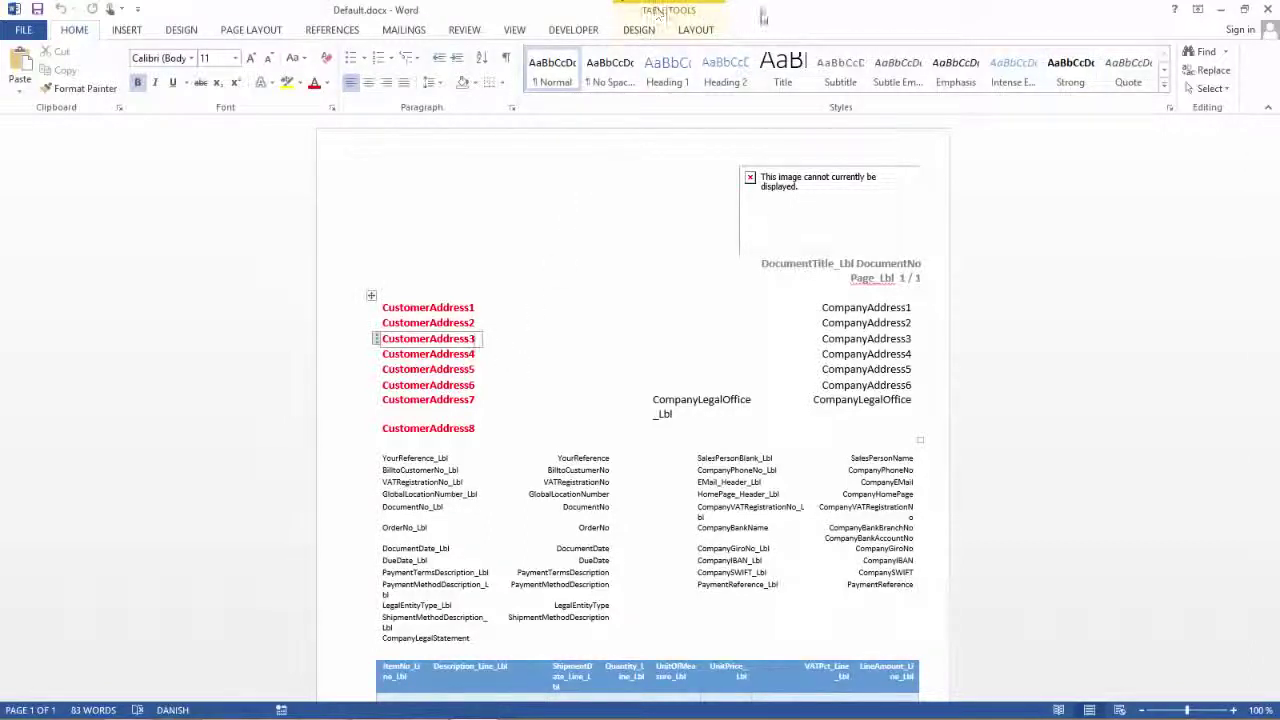
{"action": "left_click", "coordinate": [700, 32]}
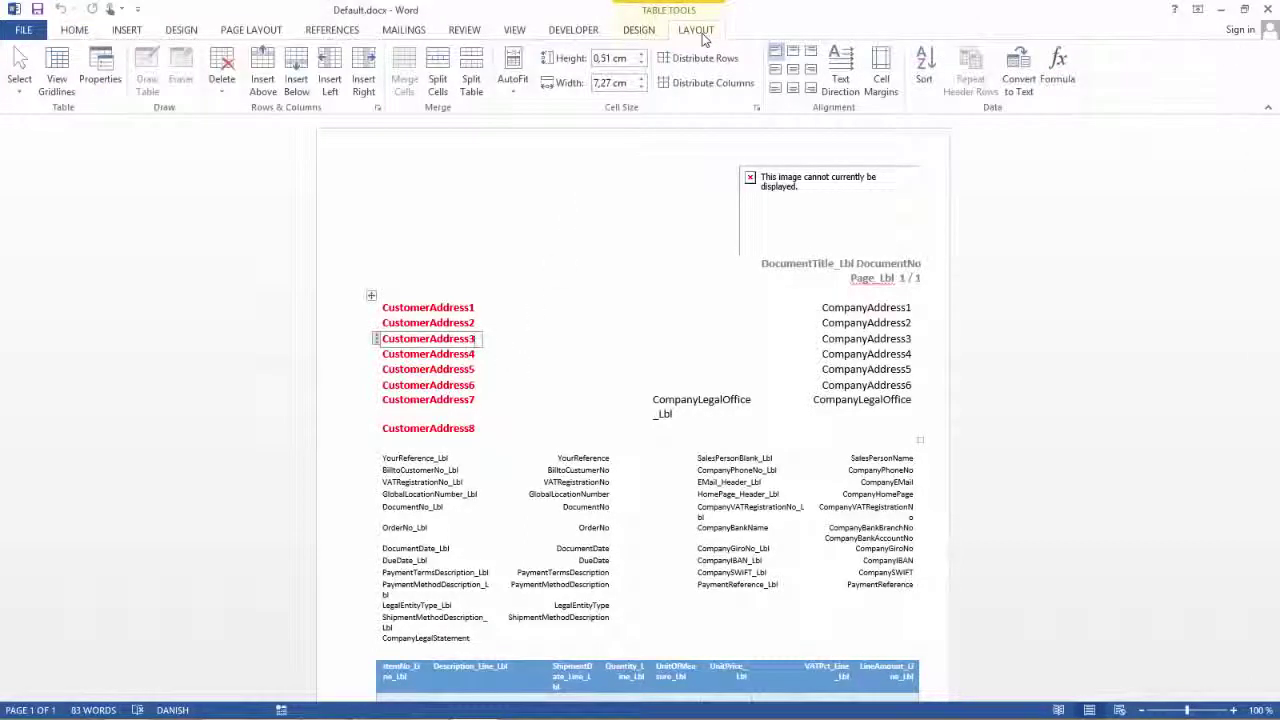
{"action": "left_click", "coordinate": [57, 75]}
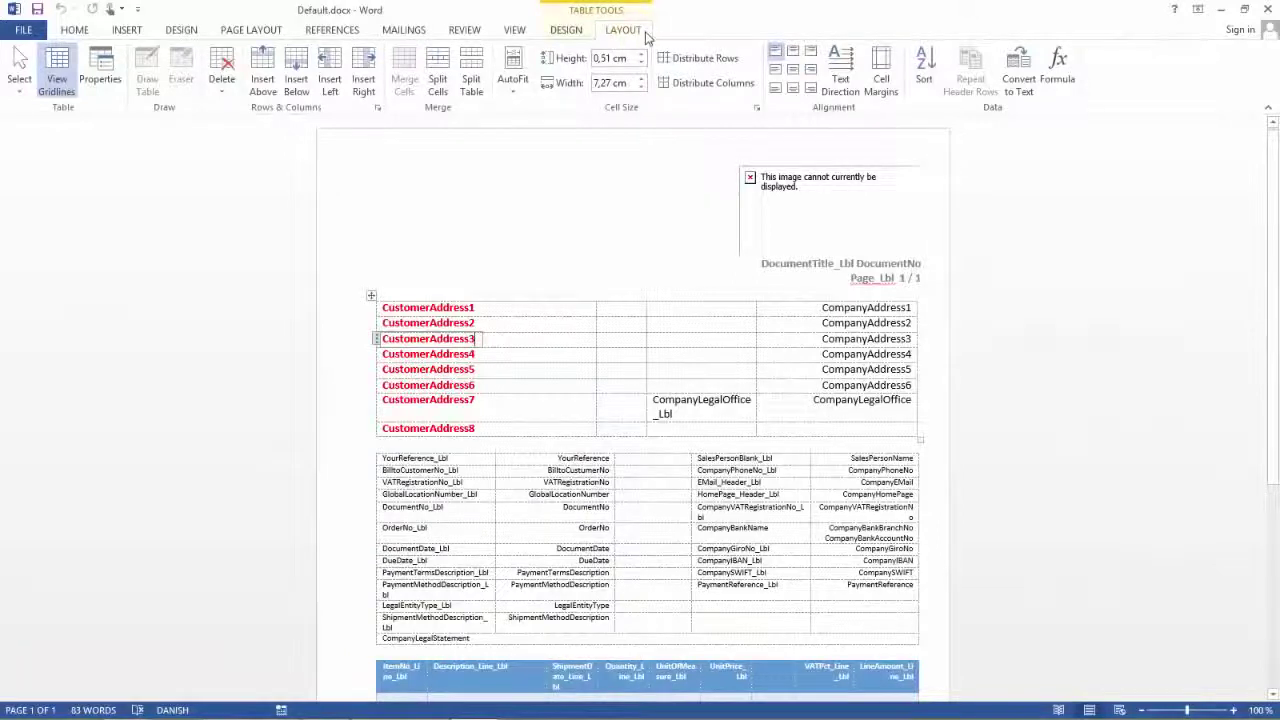
- Customize the ribbon so that the Developer tab is enabled
{"action": "right_click", "coordinate": [645, 35]}
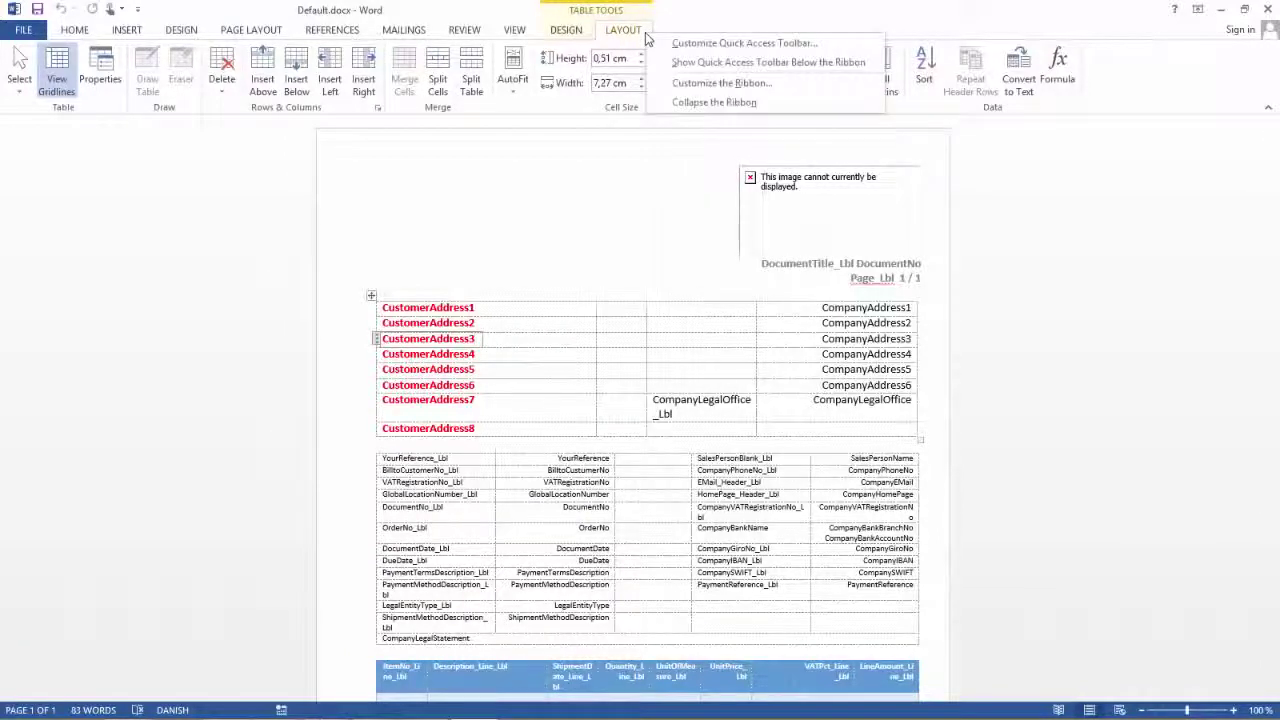
{"action": "left_click", "coordinate": [680, 83]}
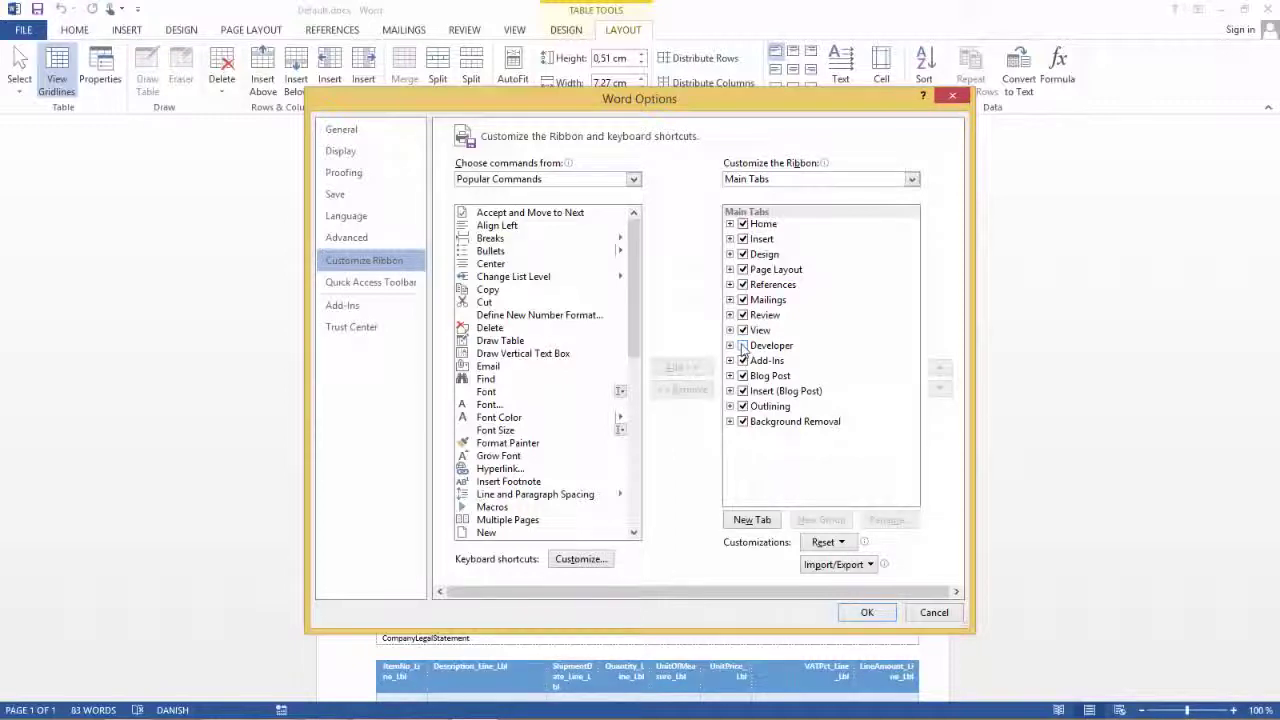
{"action": "left_click", "coordinate": [742, 346]}
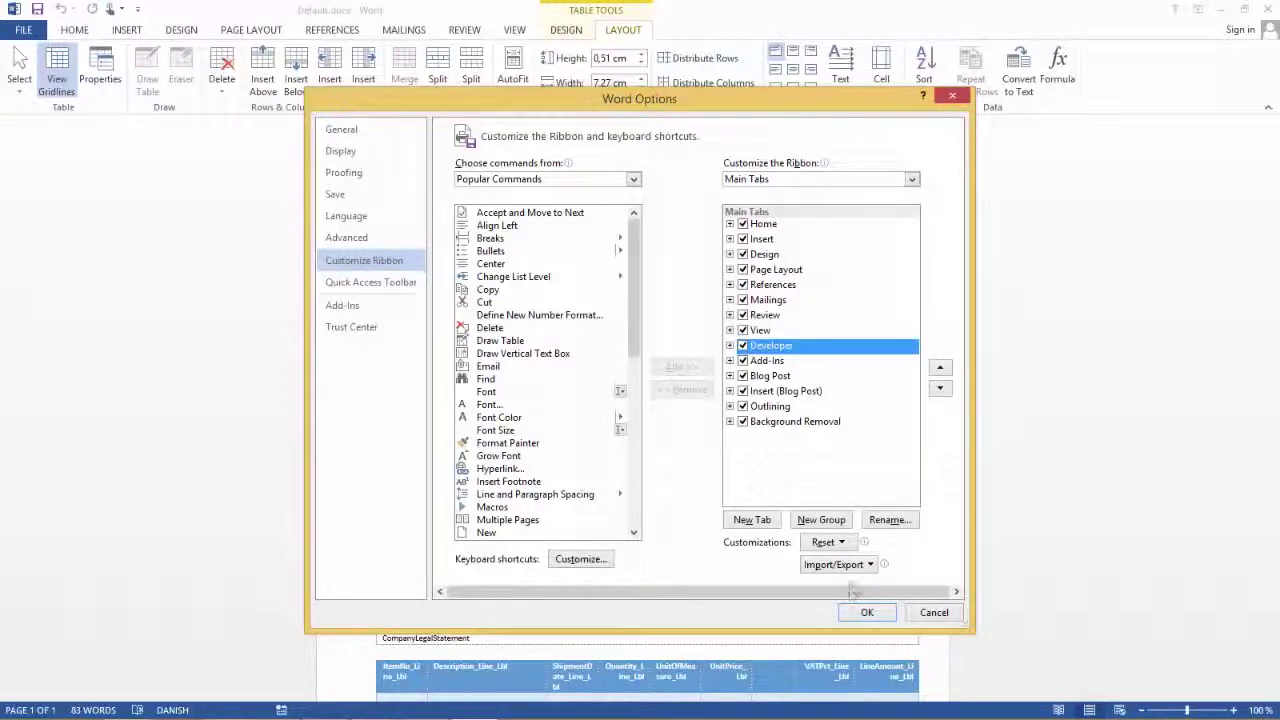
{"action": "left_click", "coordinate": [876, 615]}
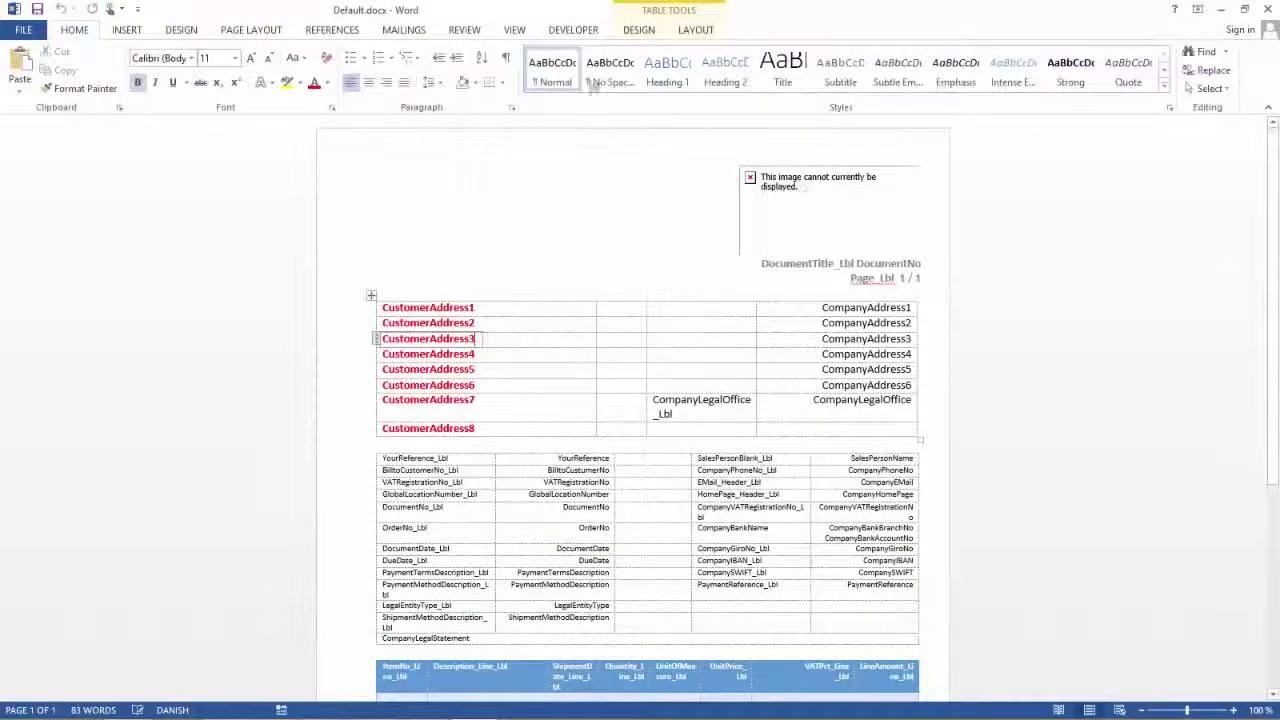
- Show the XML mapping for the custom XML part urn:microsoft-dynamics-nav/reports/Mini_Sales_Invoice/1306/ and expand its Header node
{"action": "left_click", "coordinate": [572, 30]}
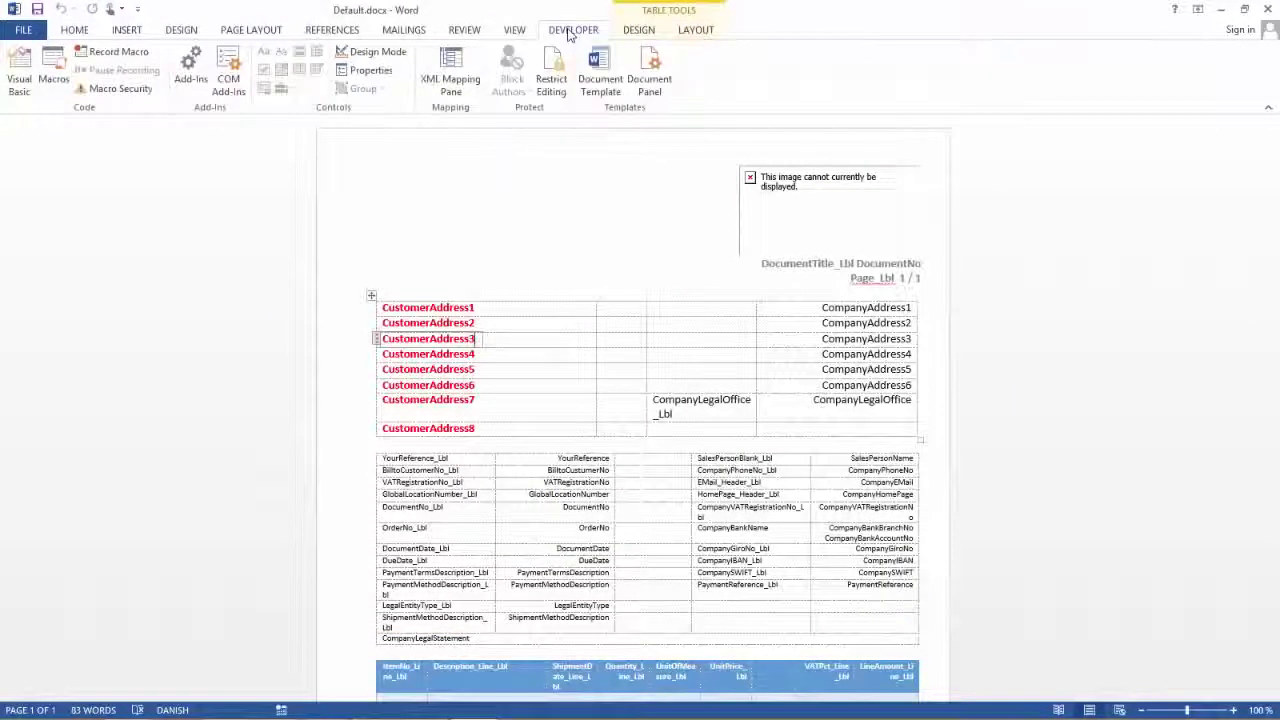
{"action": "left_click", "coordinate": [450, 68]}
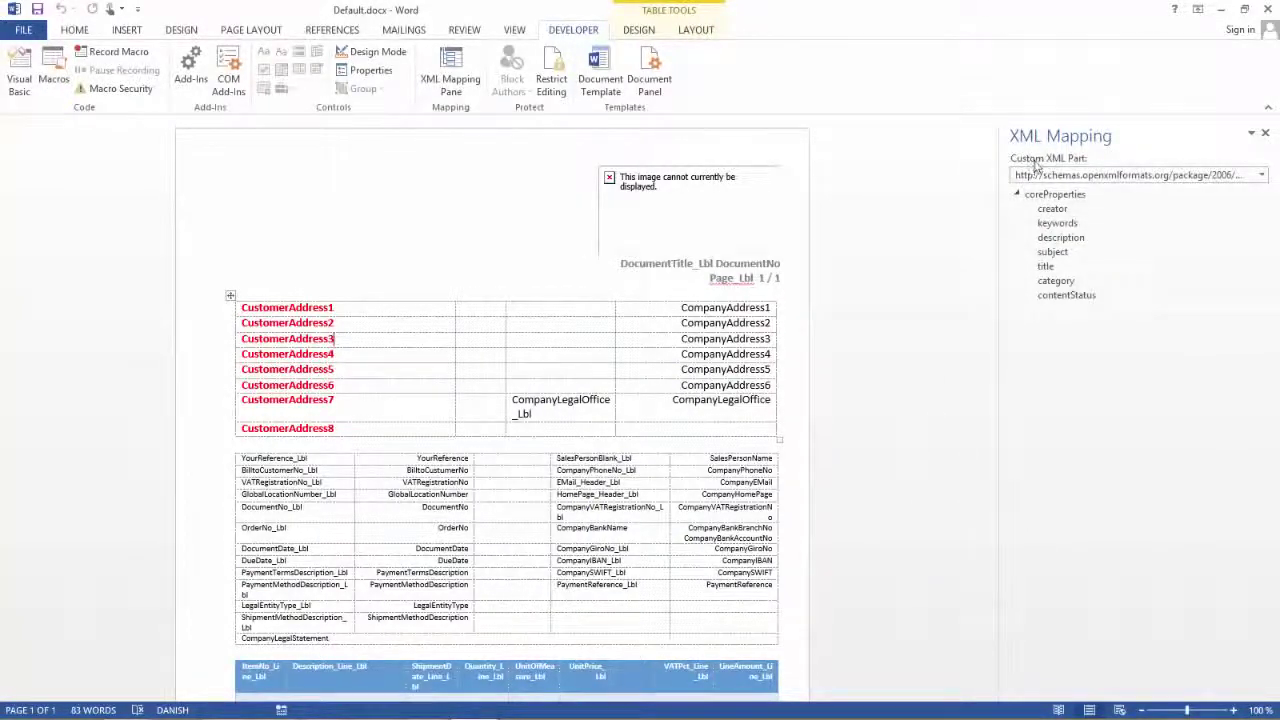
{"action": "left_click", "coordinate": [1262, 176]}
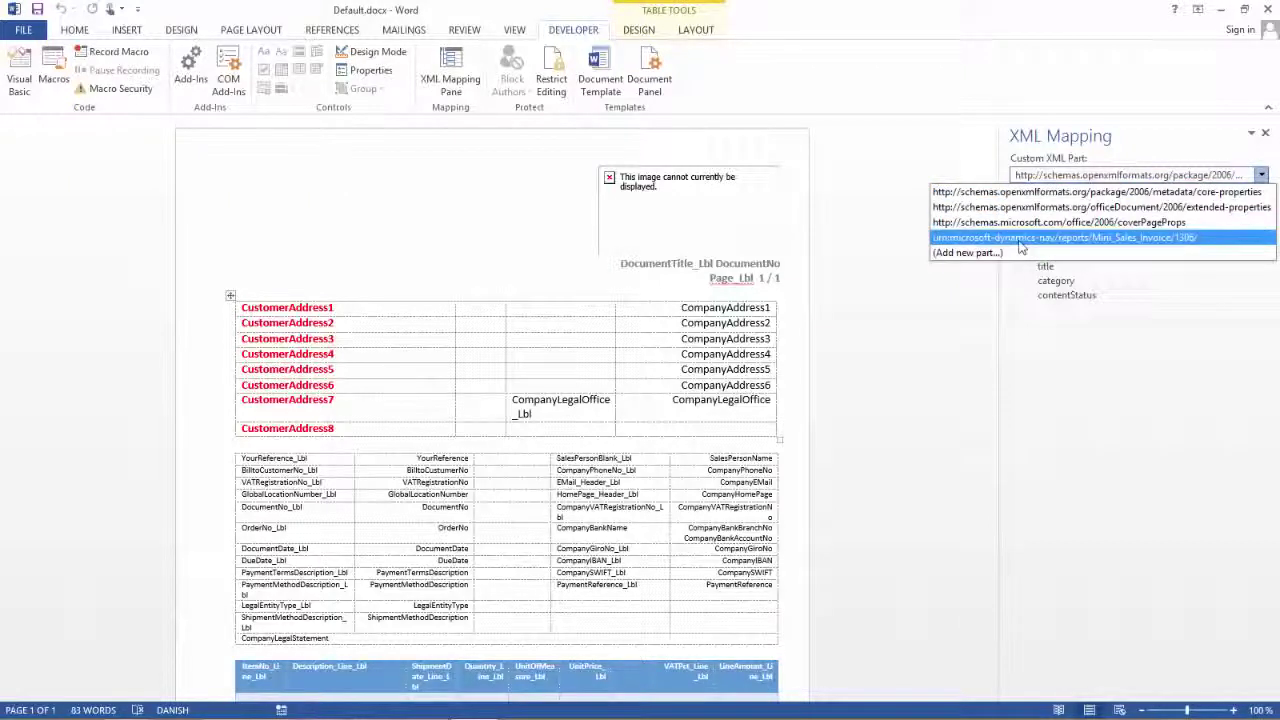
{"action": "left_click", "coordinate": [1193, 240]}
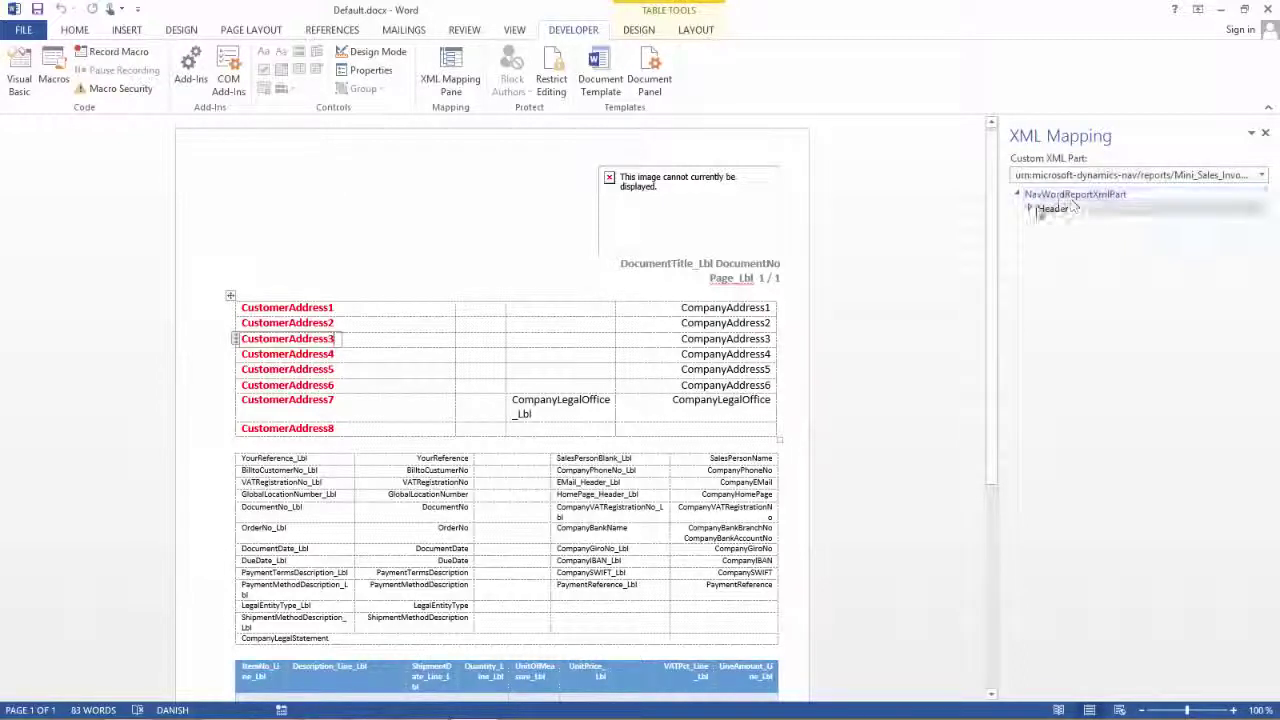
{"action": "left_click", "coordinate": [1030, 208]}
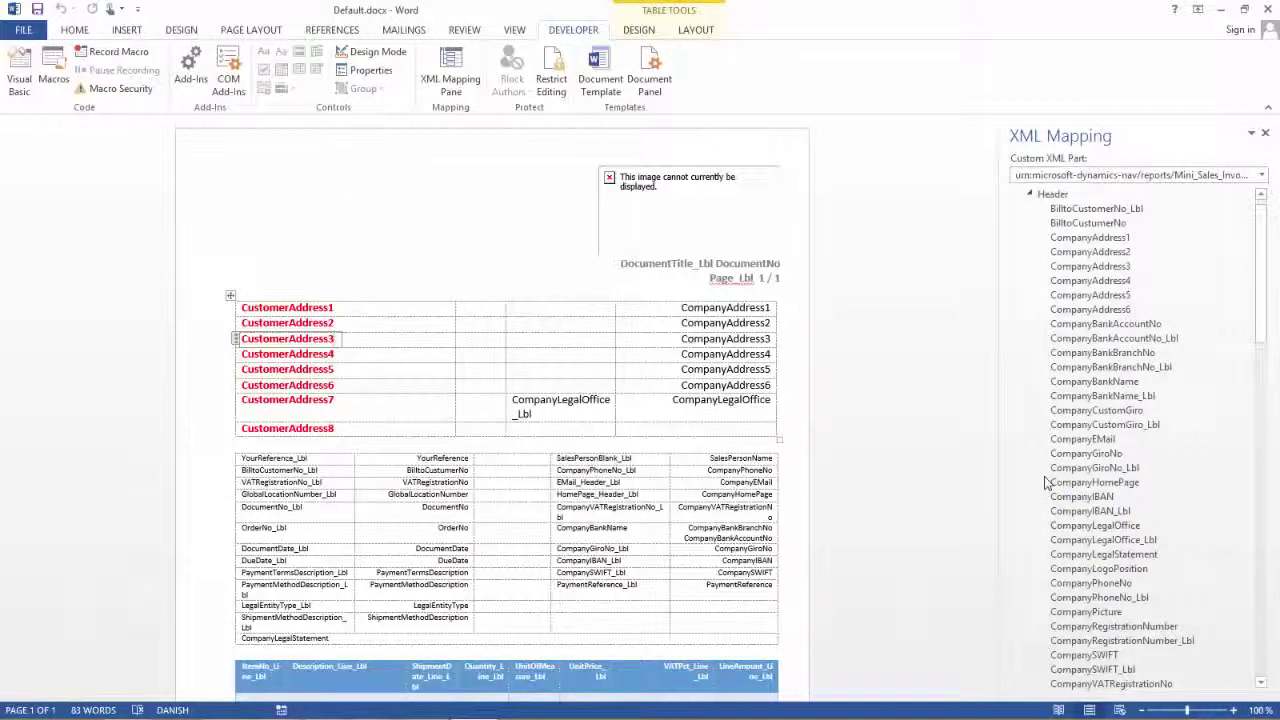
- Insert the ShipmentDate_Lbl field as a plain text content control in the empty cell below PaymentReference_Lbl
{"action": "left_click_drag", "start_coordinate": [1262, 243], "coordinate": [1250, 522]}
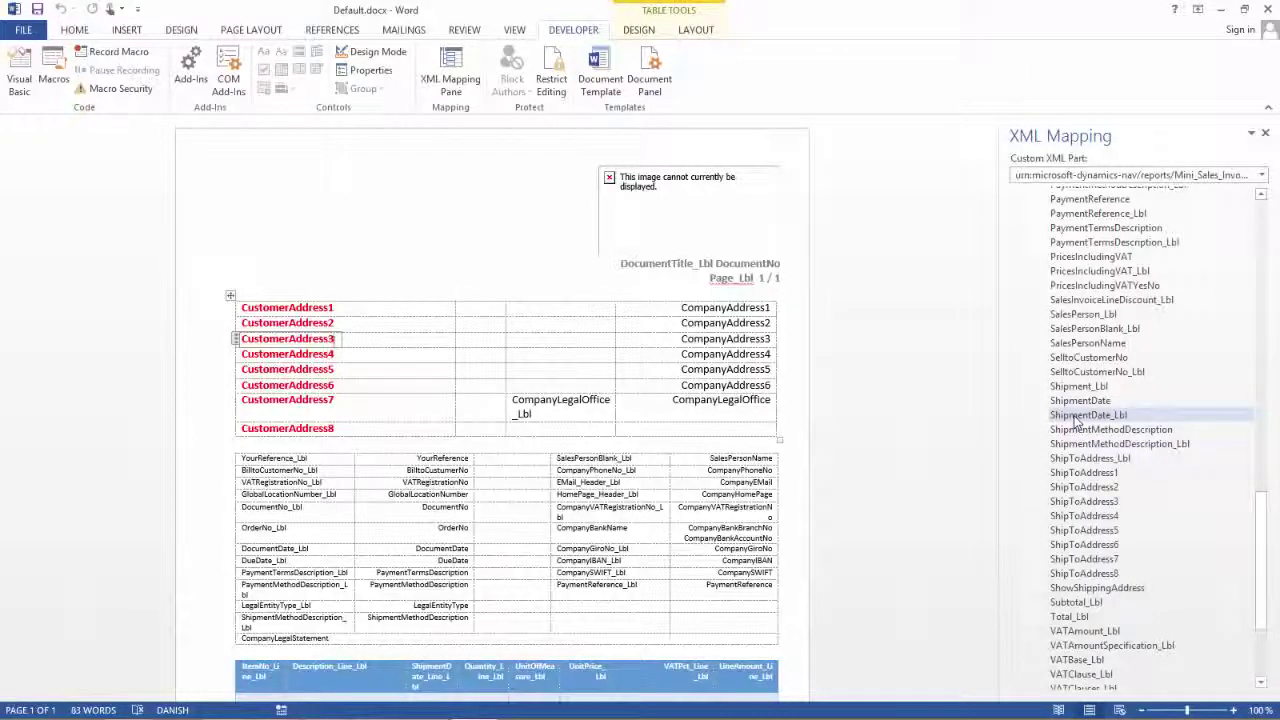
{"action": "left_click_drag", "start_coordinate": [1076, 421], "coordinate": [553, 641]}
{"action": "left_click", "coordinate": [564, 603]}
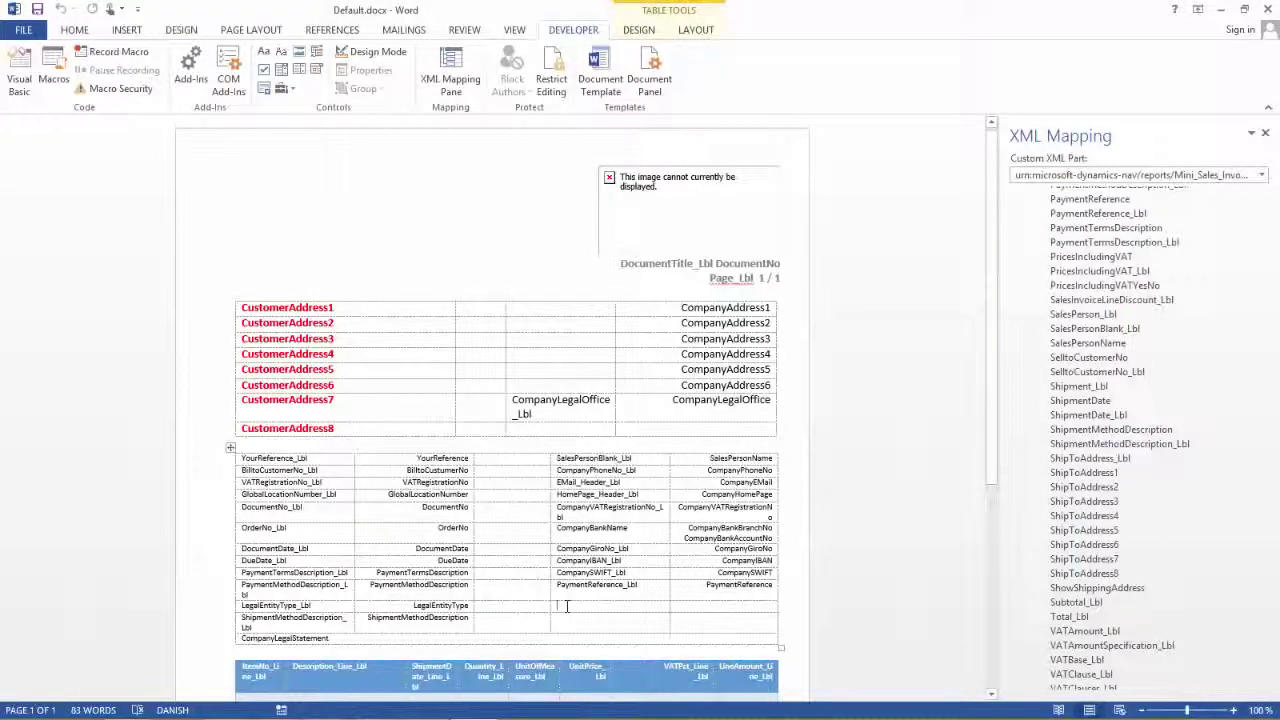
{"action": "right_click", "coordinate": [1085, 418]}
{"action": "mouse_move", "coordinate": [1120, 428]}
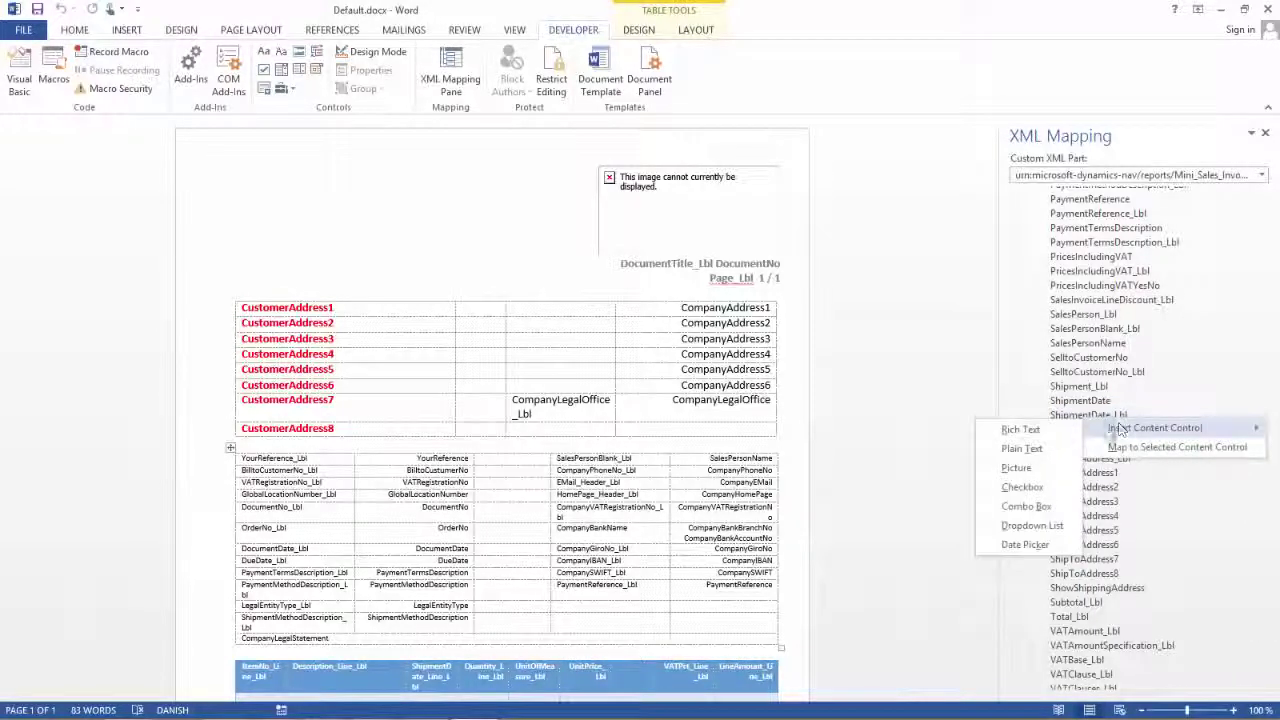
{"action": "left_click", "coordinate": [1021, 448]}
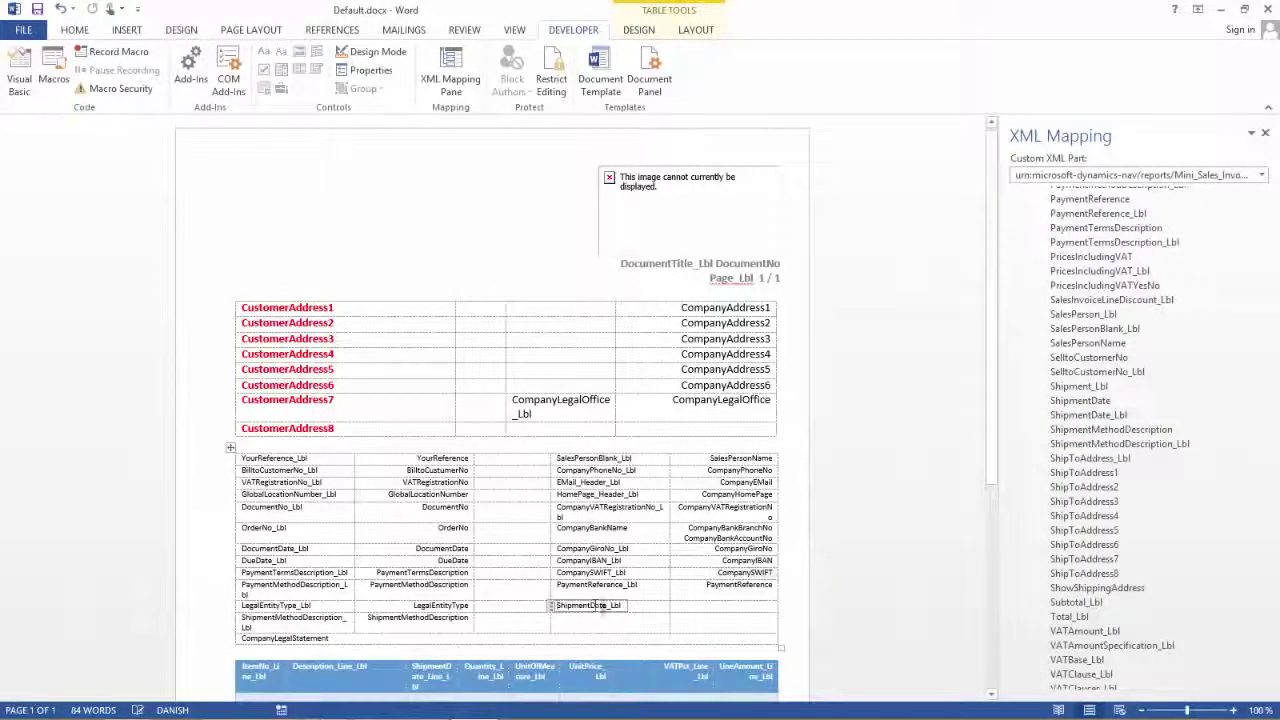
- Insert the ShipmentDate field as a plain text content control in the empty cell below PaymentReference
{"action": "left_click", "coordinate": [697, 606]}
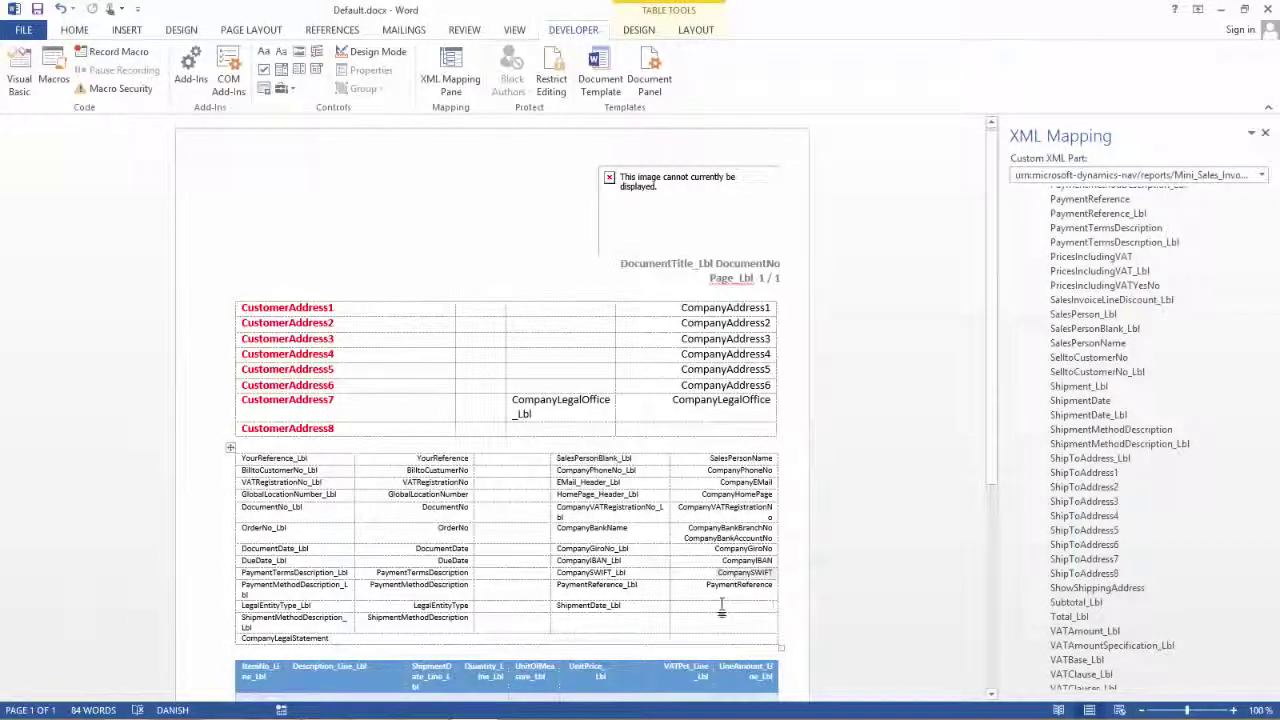
{"action": "right_click", "coordinate": [1090, 403]}
{"action": "mouse_move", "coordinate": [1035, 412]}
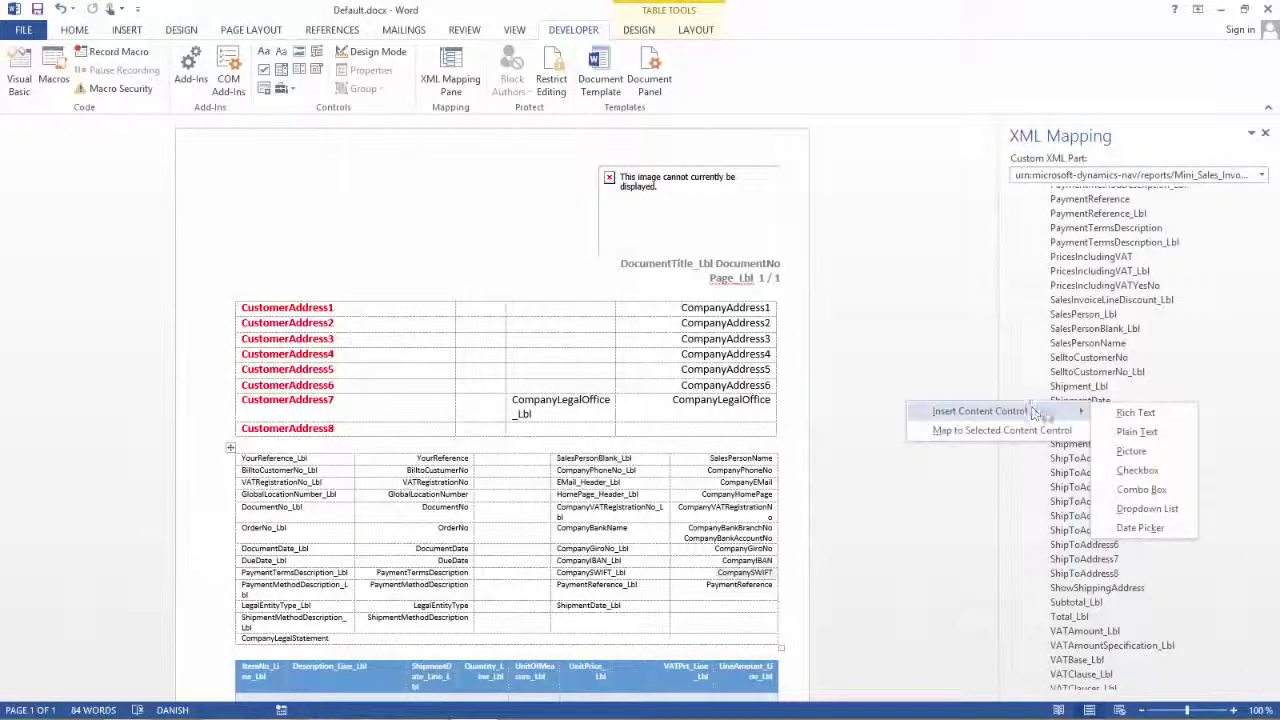
{"action": "left_click", "coordinate": [1120, 437]}
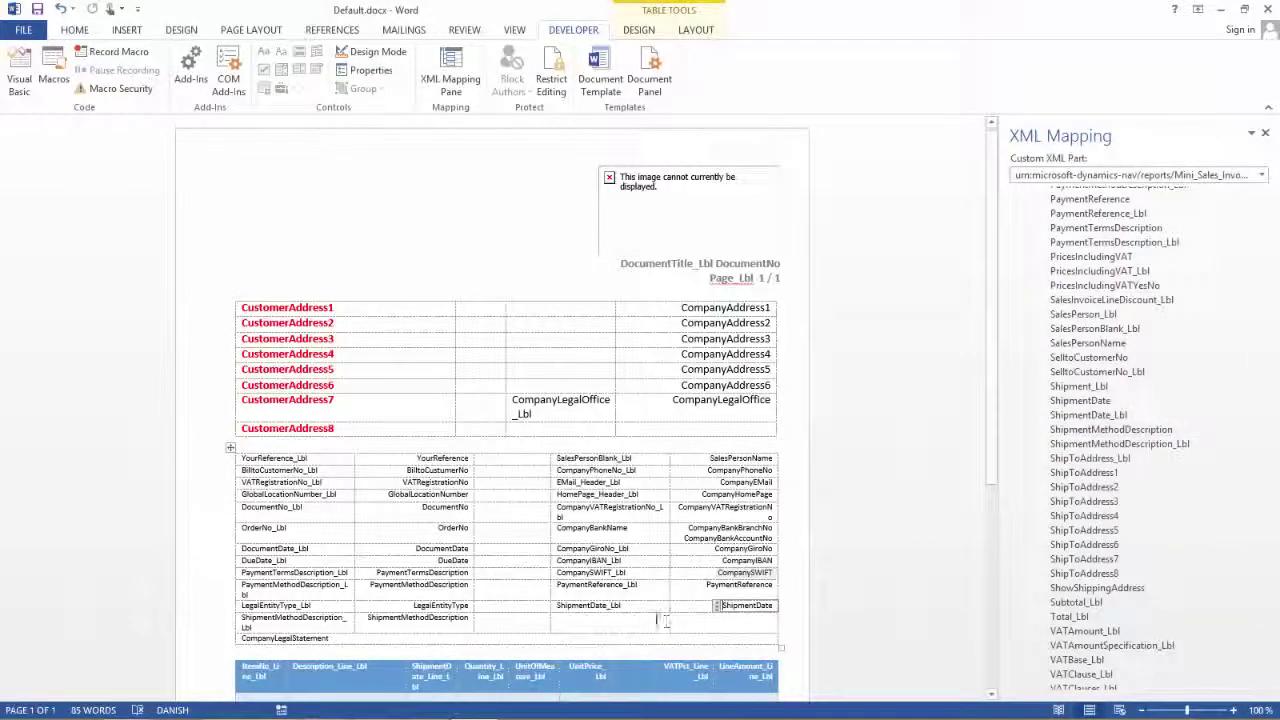
- Apply a light orange shading fill to the ShipmentDate_Lbl and ShipmentDate cells
{"action": "left_click_drag", "start_coordinate": [638, 608], "coordinate": [734, 604]}
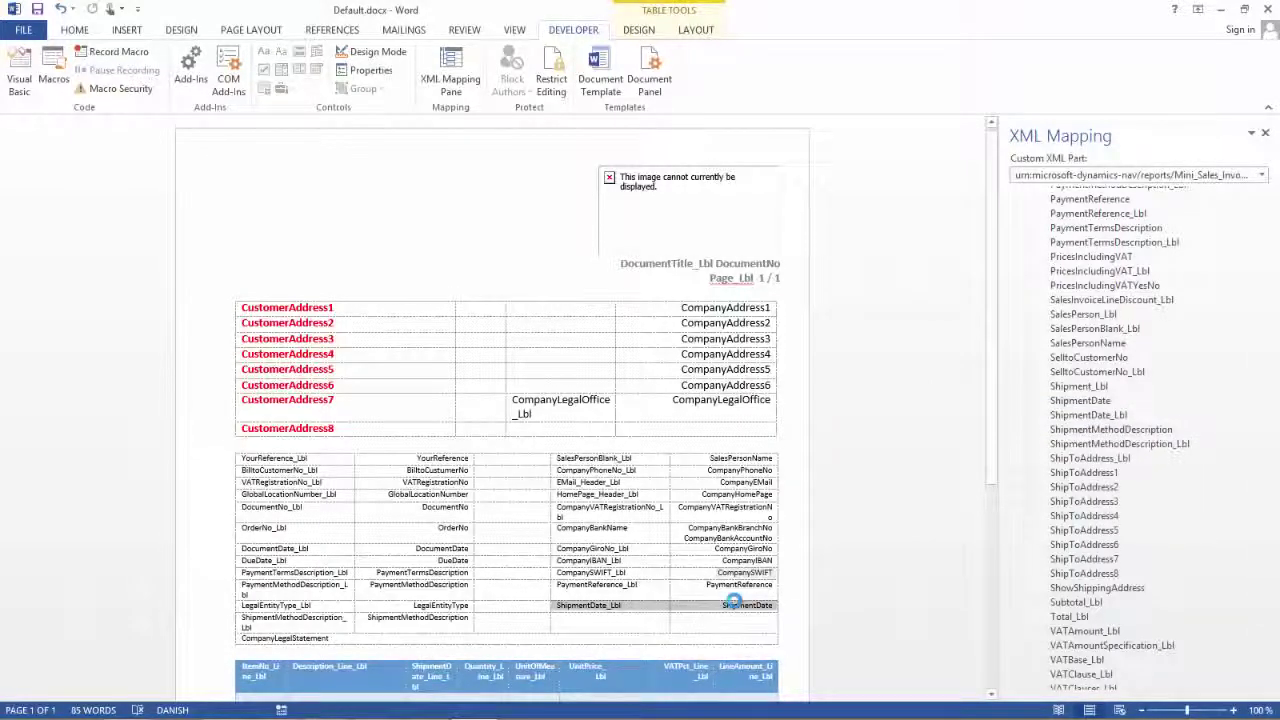
{"action": "right_click", "coordinate": [656, 606]}
{"action": "left_click", "coordinate": [715, 572]}
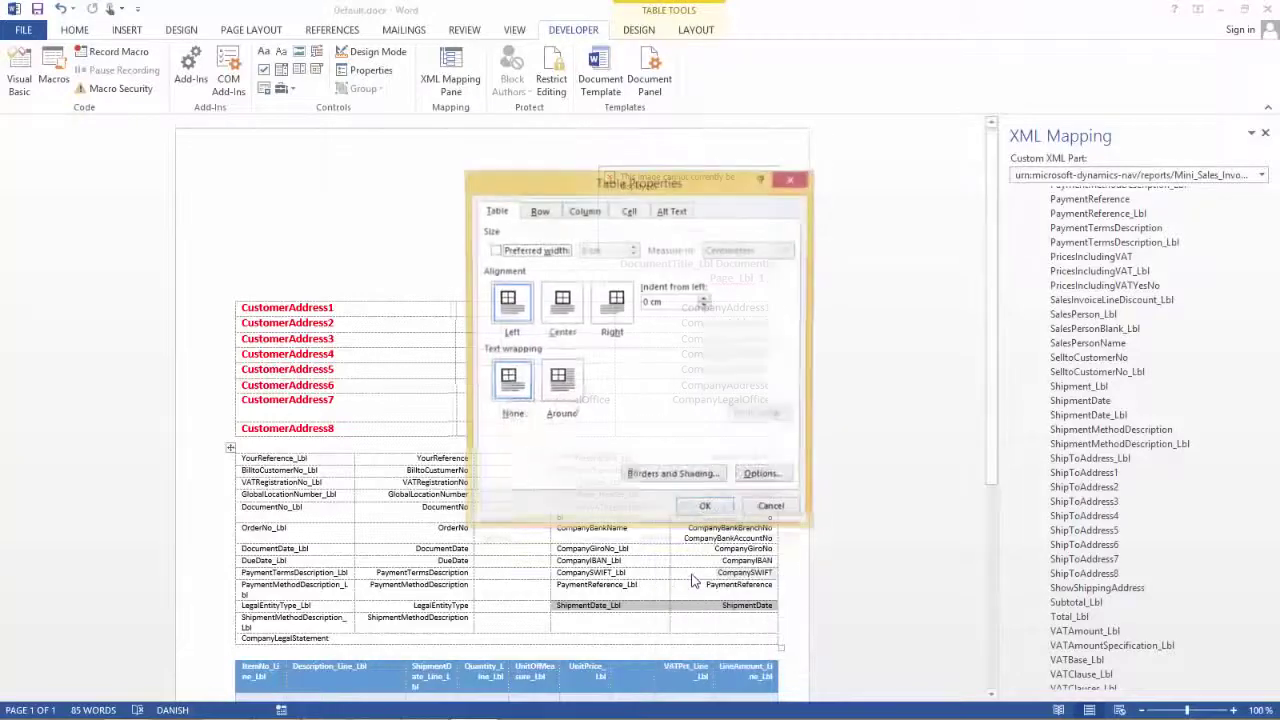
{"action": "left_click", "coordinate": [673, 477]}
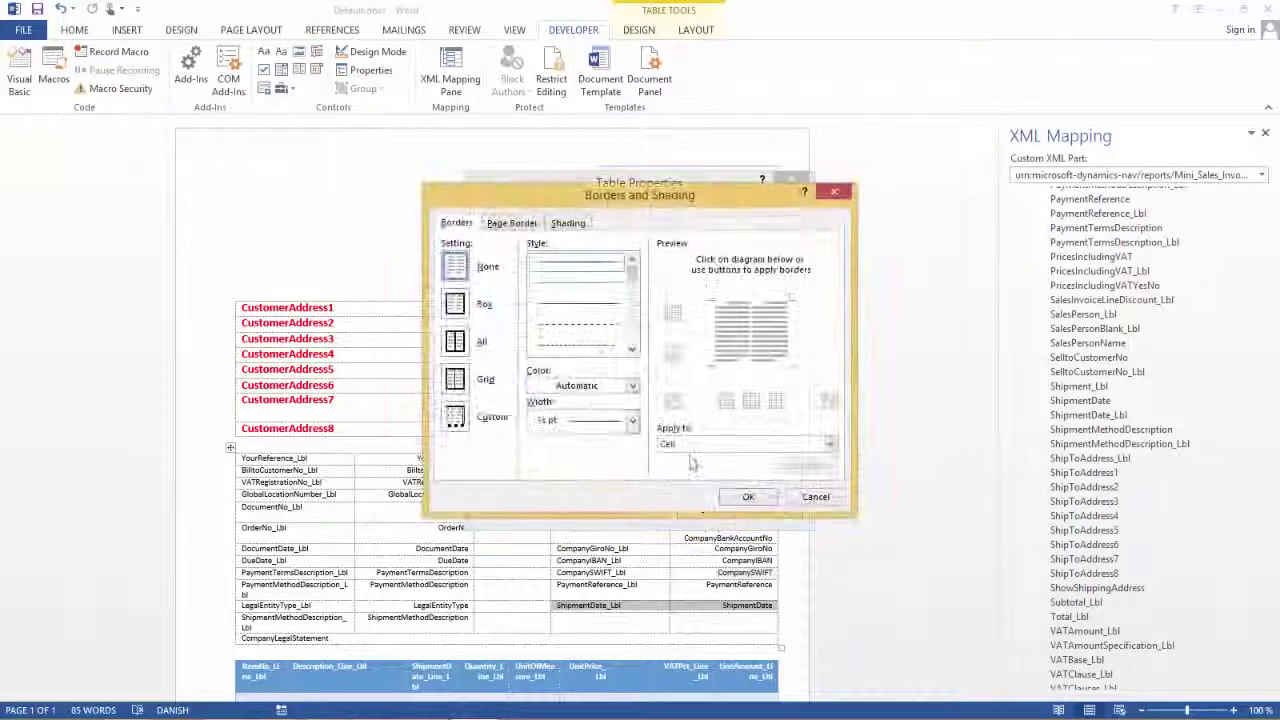
{"action": "left_click", "coordinate": [567, 223]}
{"action": "left_click", "coordinate": [536, 261]}
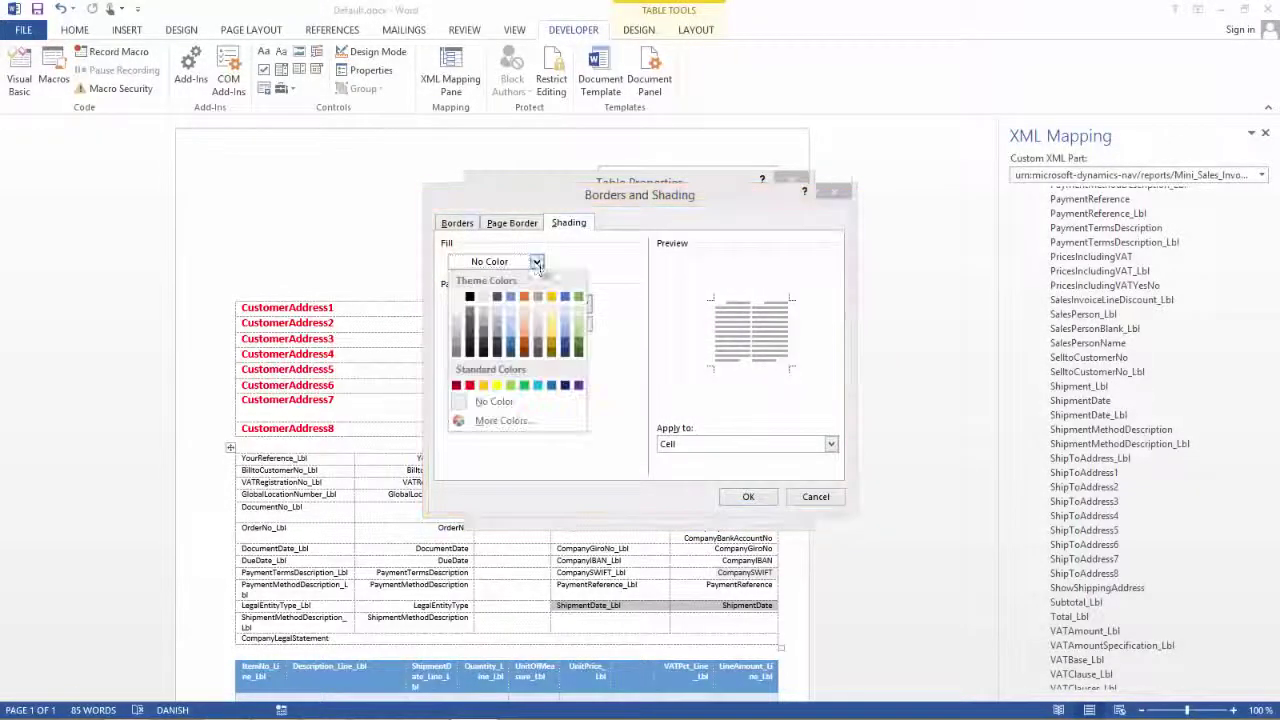
{"action": "left_click", "coordinate": [524, 330]}
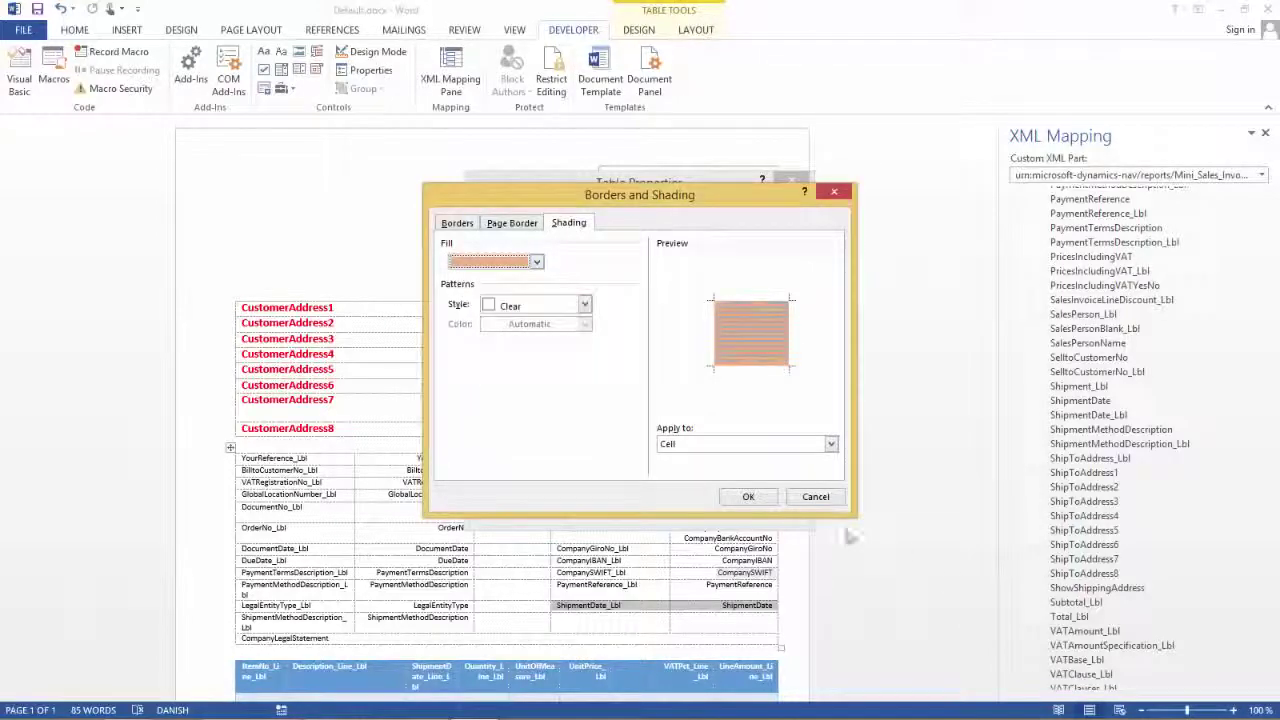
{"action": "left_click", "coordinate": [750, 497]}
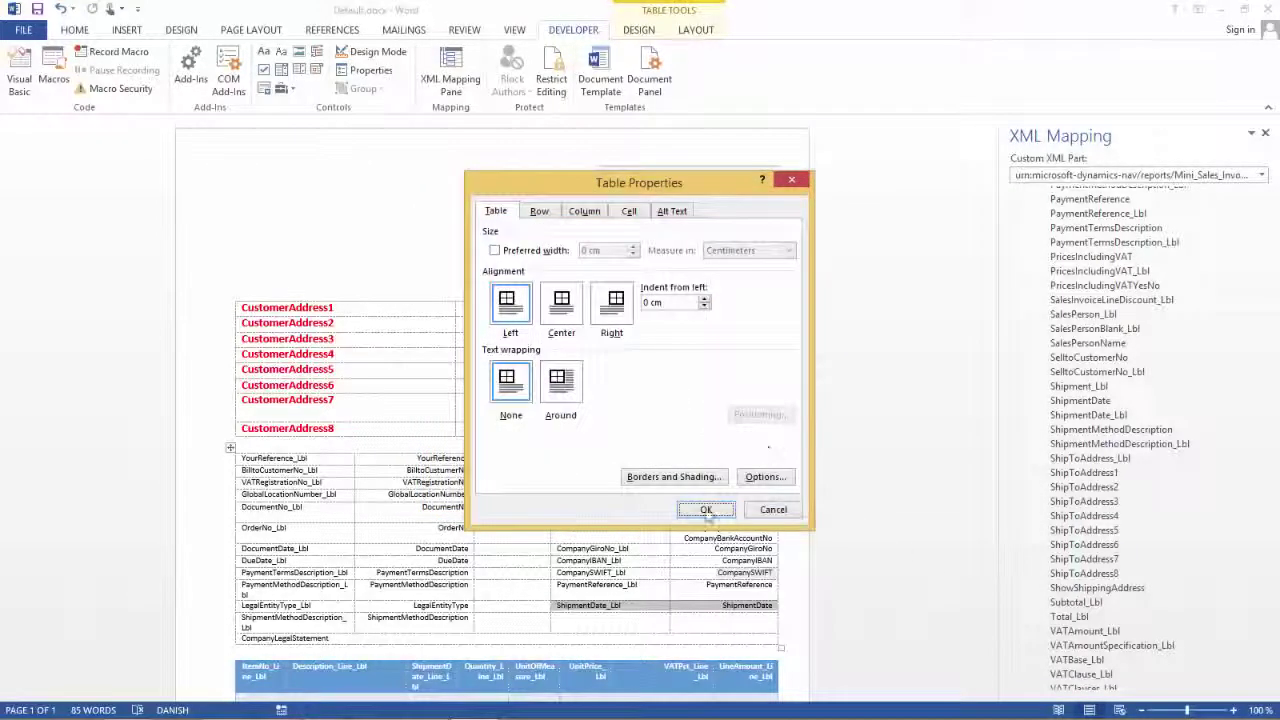
{"action": "left_click", "coordinate": [716, 510]}
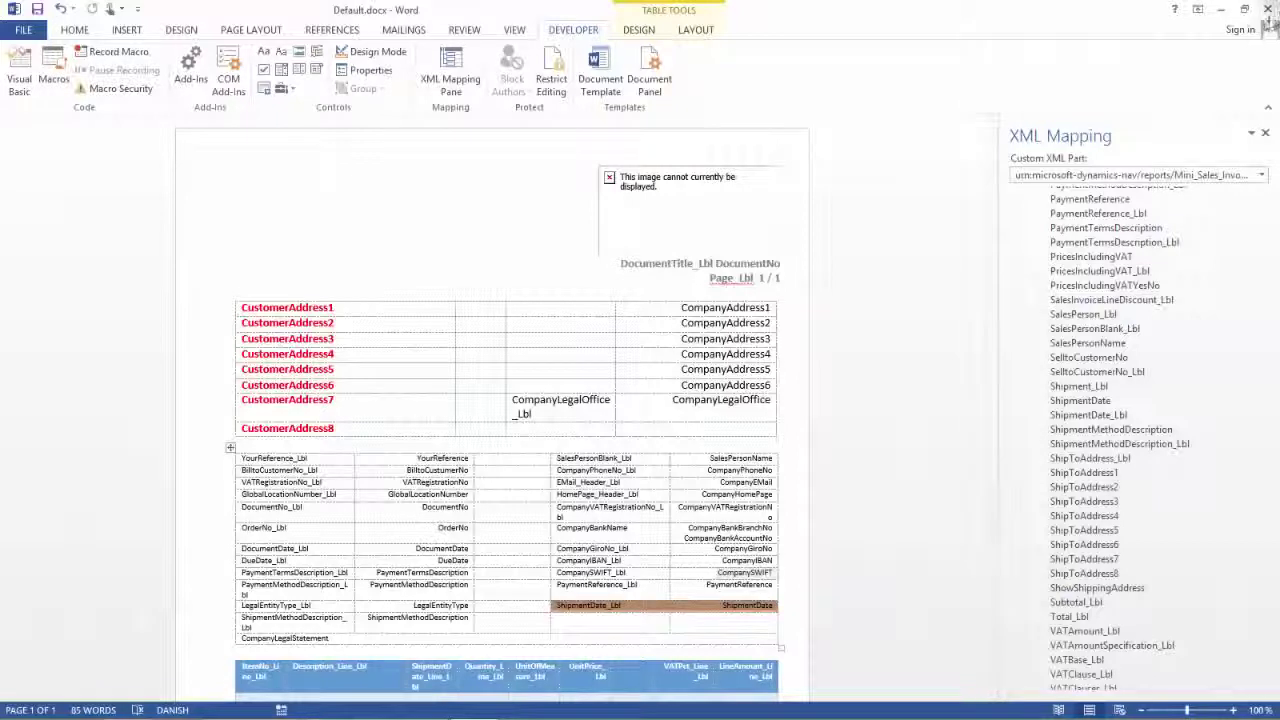
- Close Default.docx with its changes saved and import it into the My Layout / Advanced custom layout in Dynamics NAV
{"action": "left_click", "coordinate": [1267, 10]}
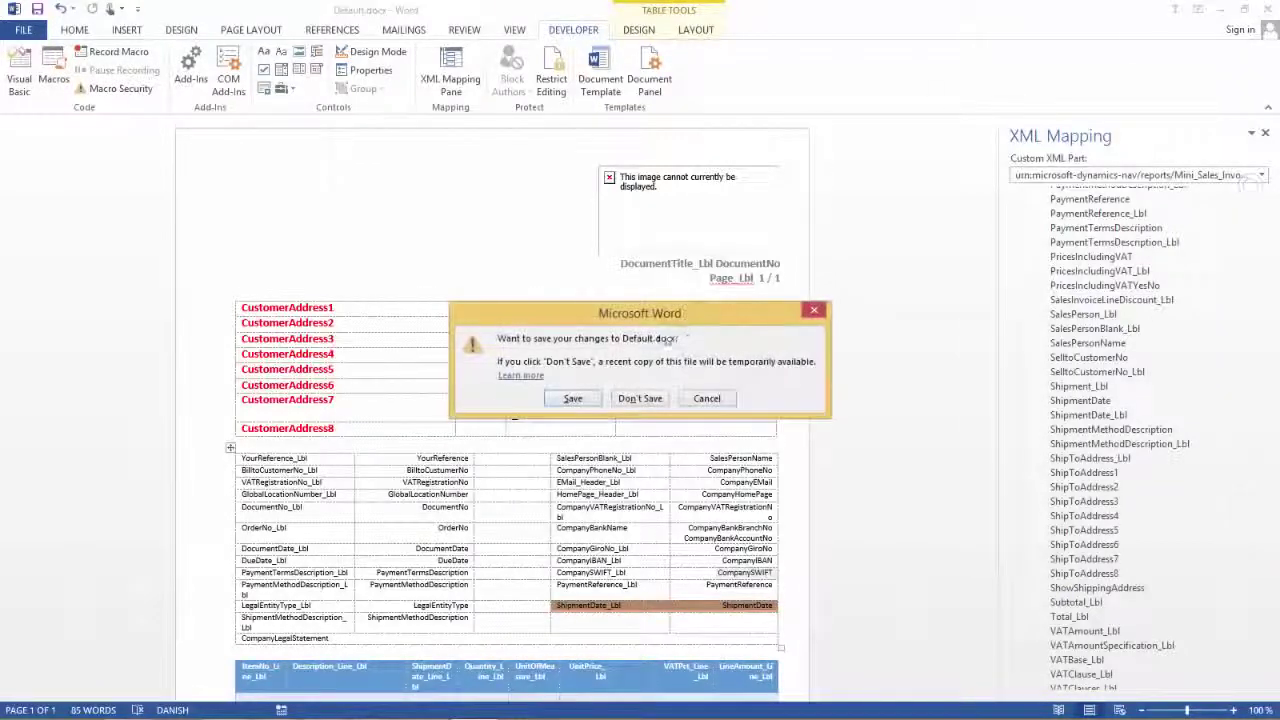
{"action": "left_click", "coordinate": [572, 400]}
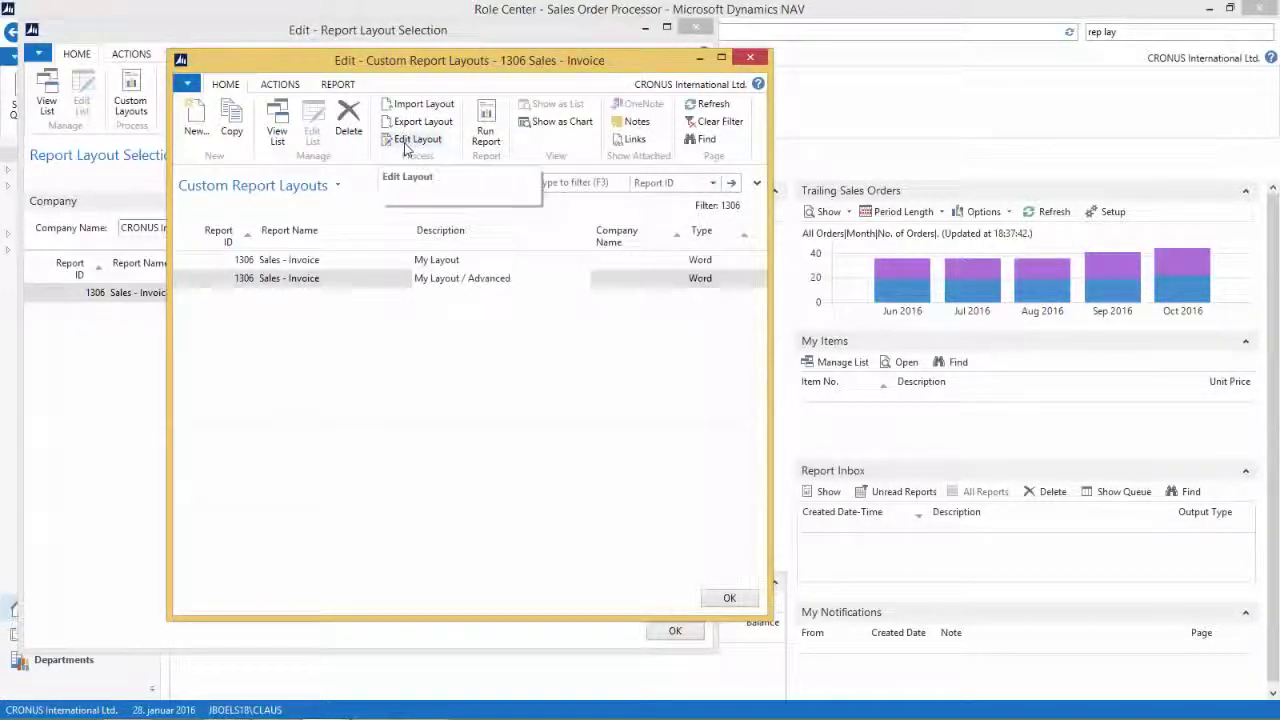
{"action": "left_click", "coordinate": [424, 104]}
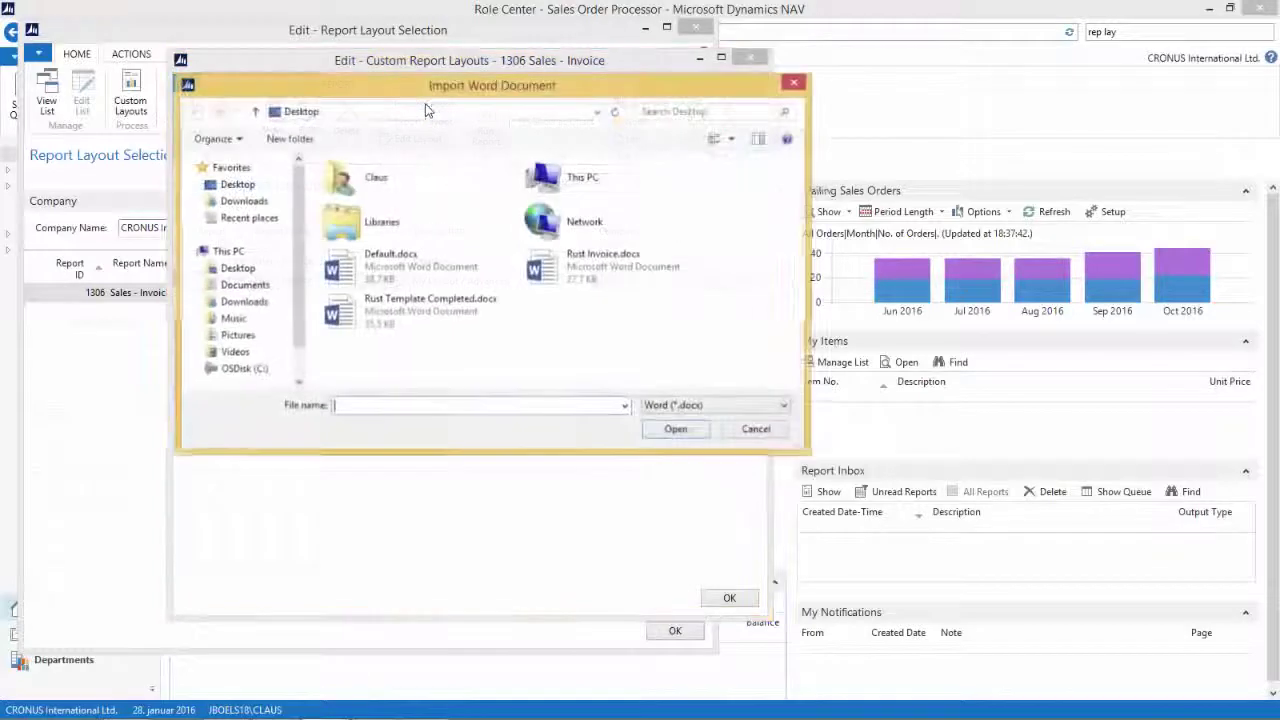
{"action": "left_click", "coordinate": [400, 262]}
{"action": "left_click", "coordinate": [676, 430]}
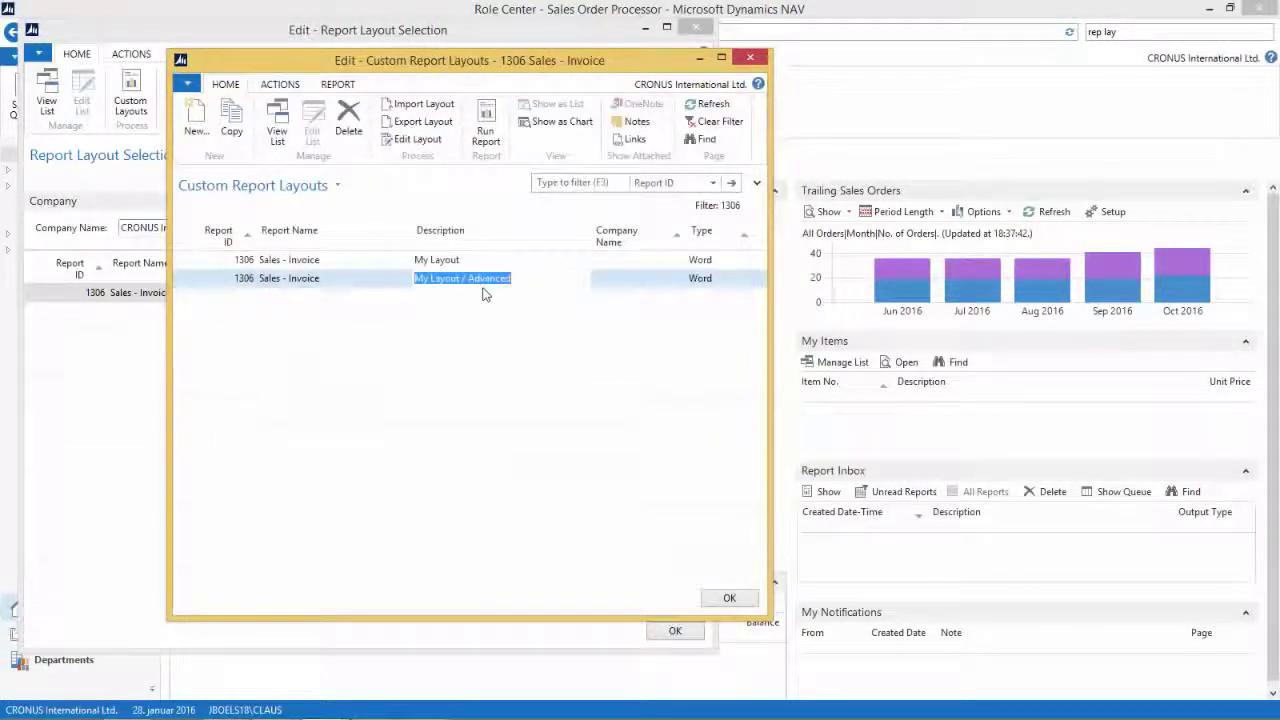
- Run the My Layout / Advanced report to PDF and examine the whole first invoice page in Adobe Reader
{"action": "left_click", "coordinate": [486, 125]}
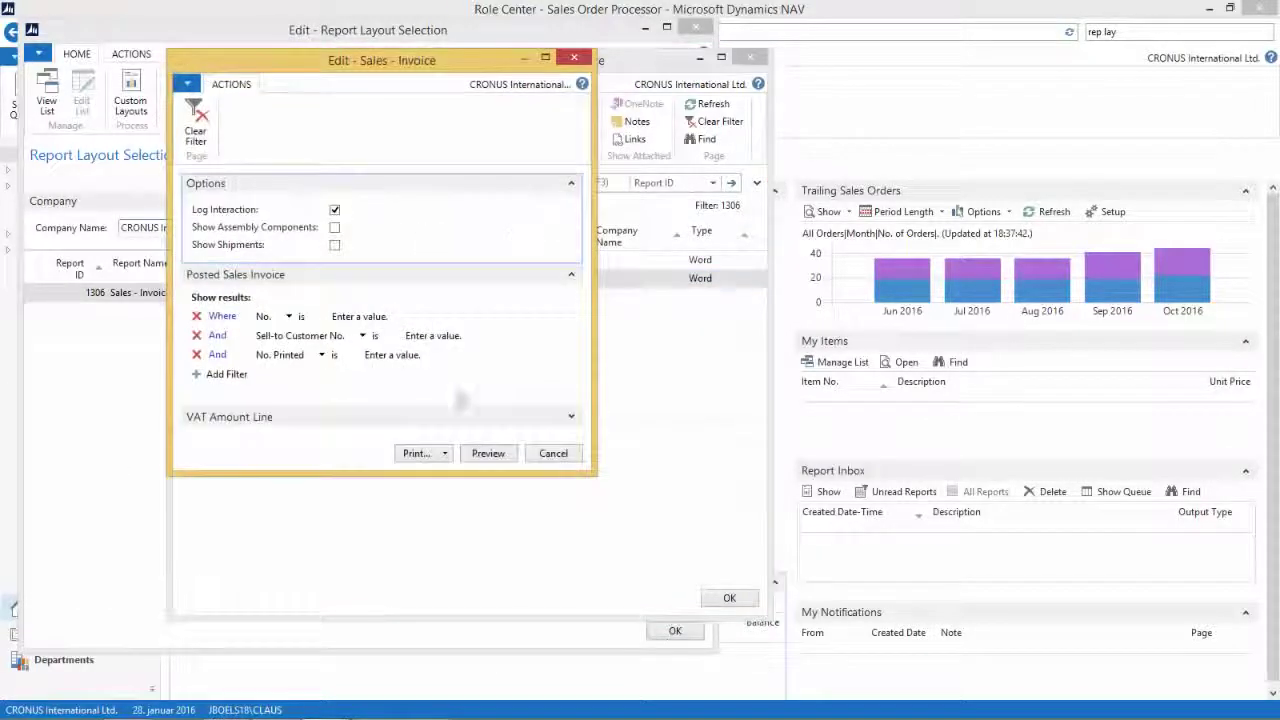
{"action": "left_click", "coordinate": [422, 453]}
{"action": "left_click", "coordinate": [441, 492]}
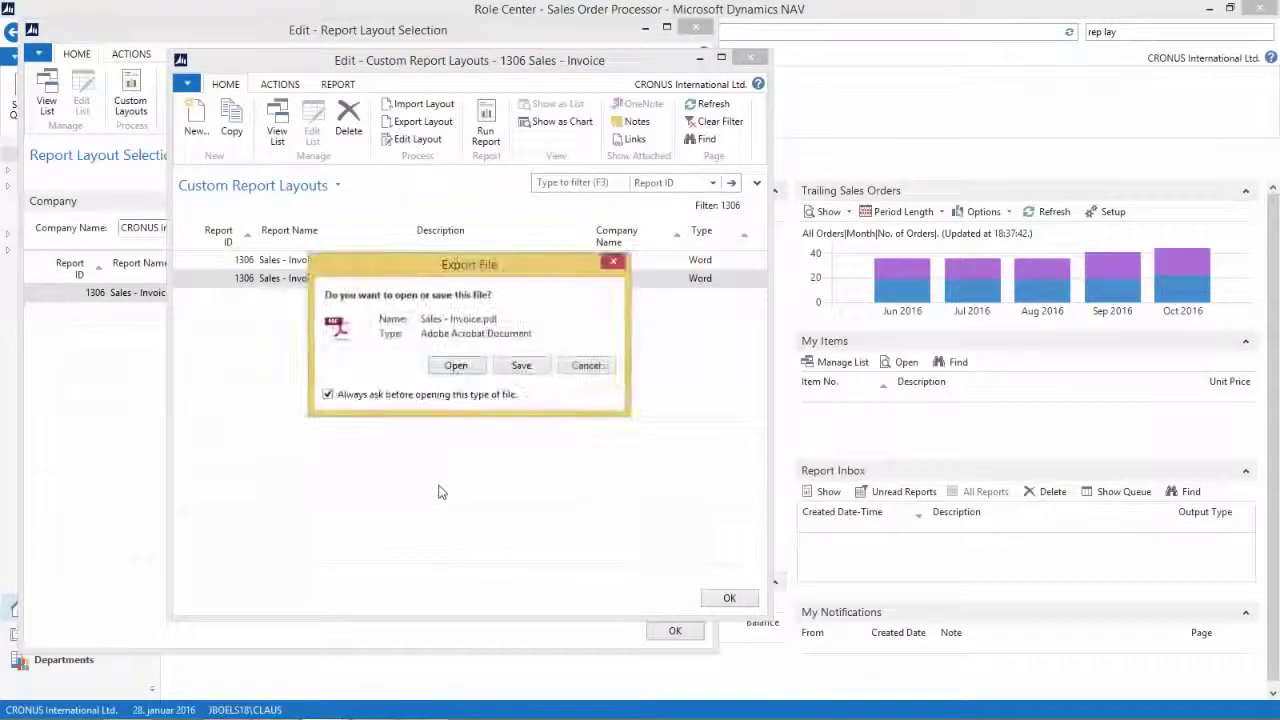
{"action": "left_click", "coordinate": [454, 367]}
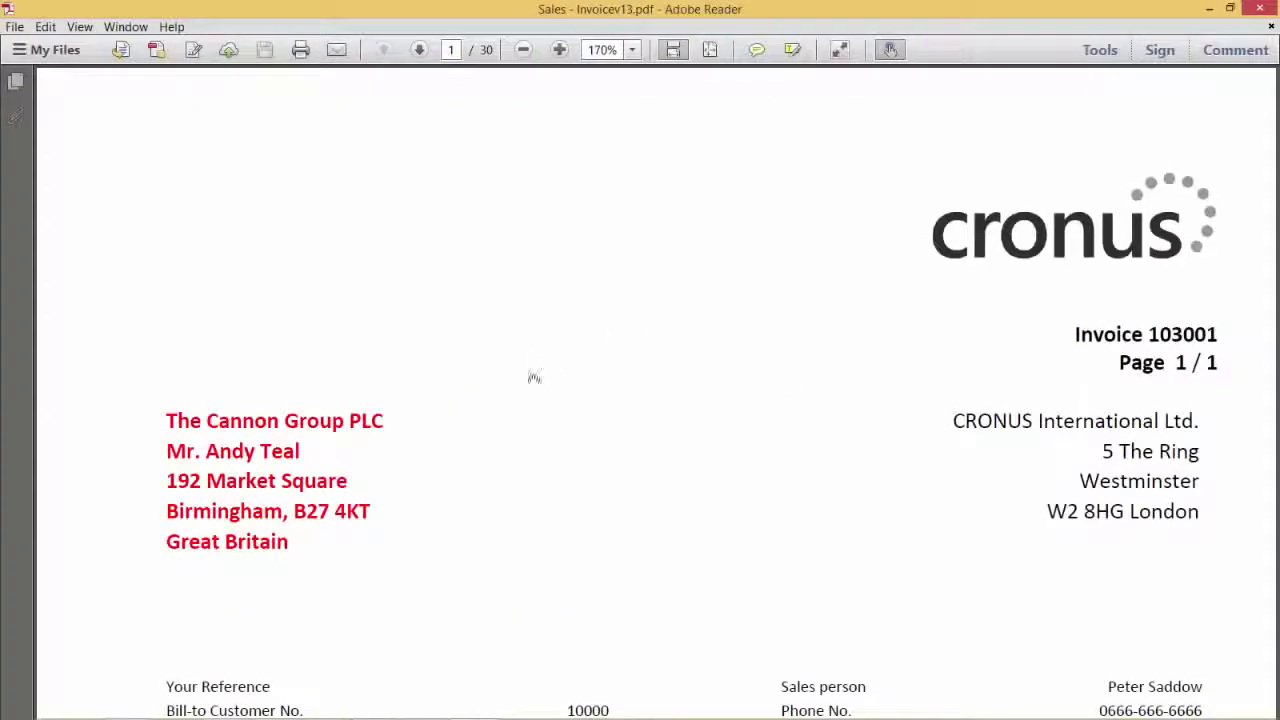
{"action": "left_click", "coordinate": [709, 49]}
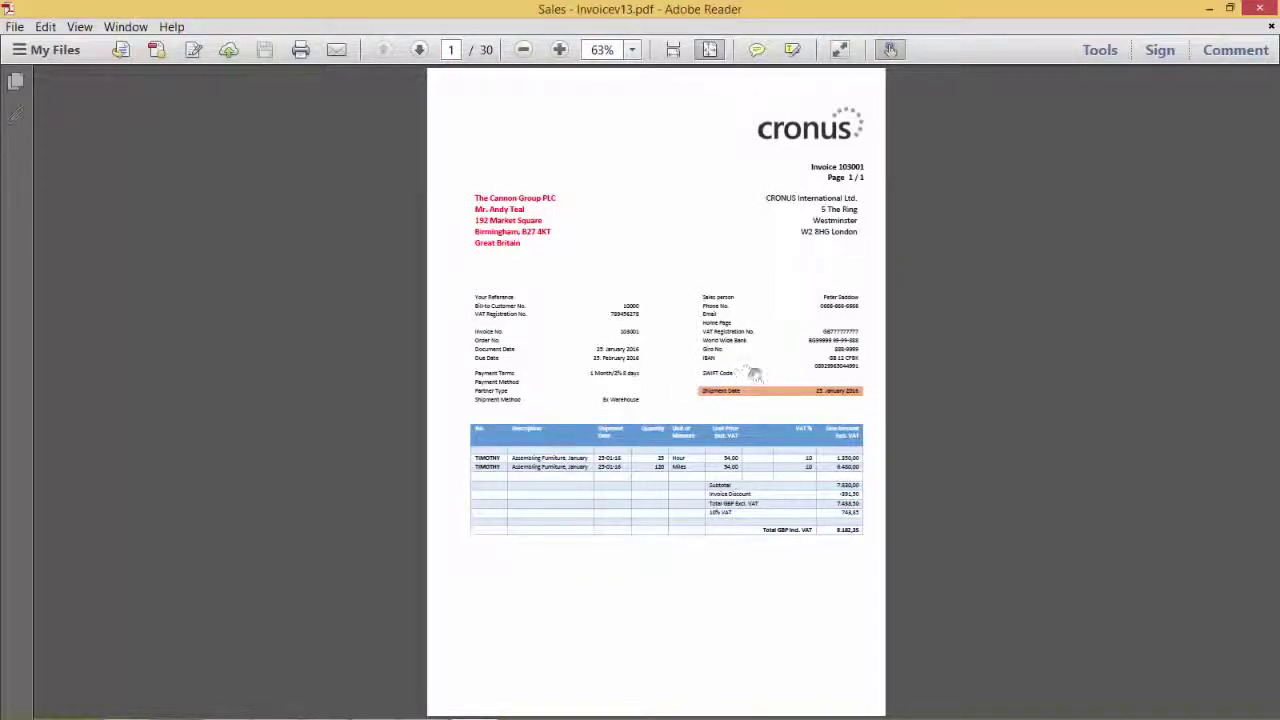
{"action": "left_click", "coordinate": [1259, 8]}
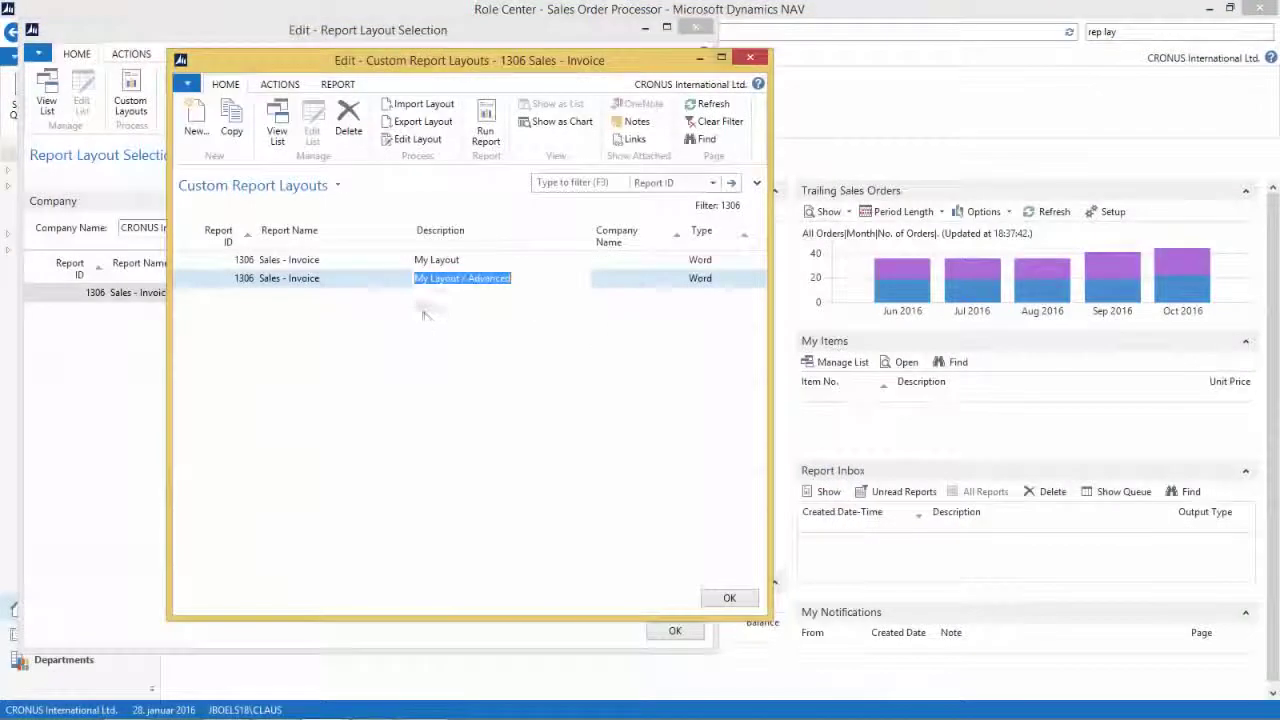
- Assign My Layout / Advanced as the custom layout for report 1306 in Report Layout Selection
{"action": "left_click", "coordinate": [730, 597]}
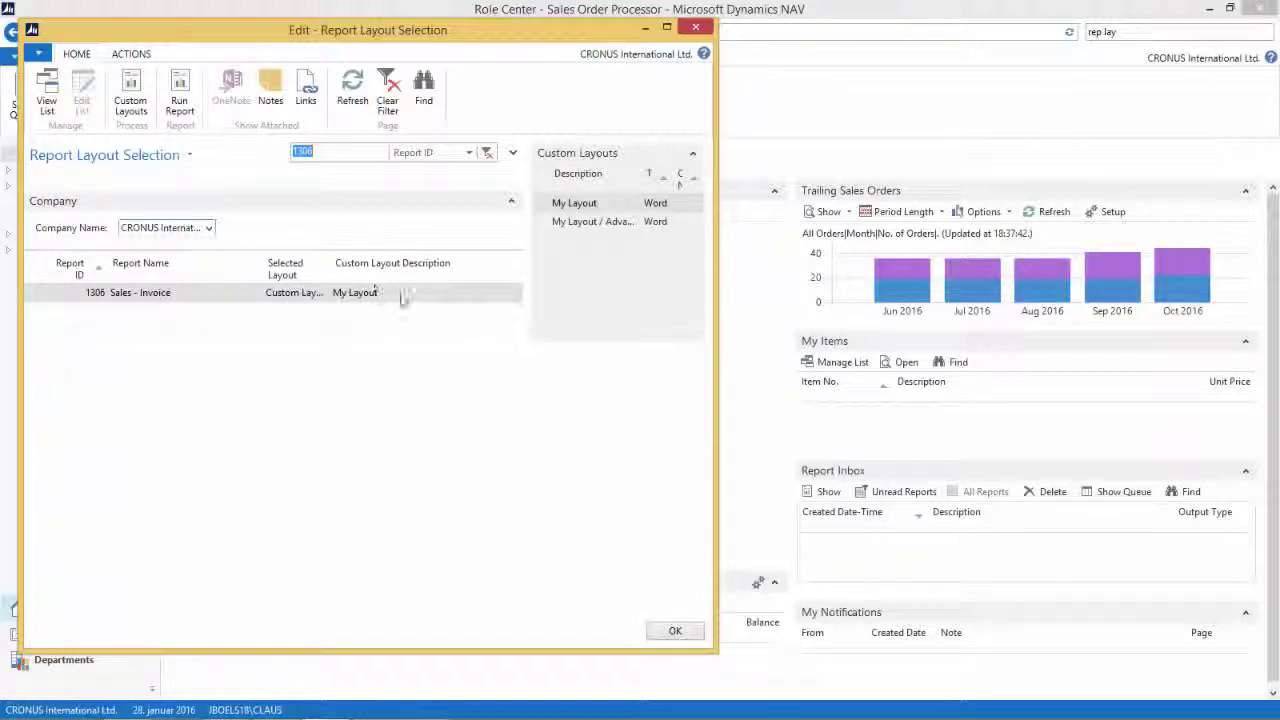
{"action": "left_click", "coordinate": [506, 294]}
{"action": "left_click", "coordinate": [504, 293]}
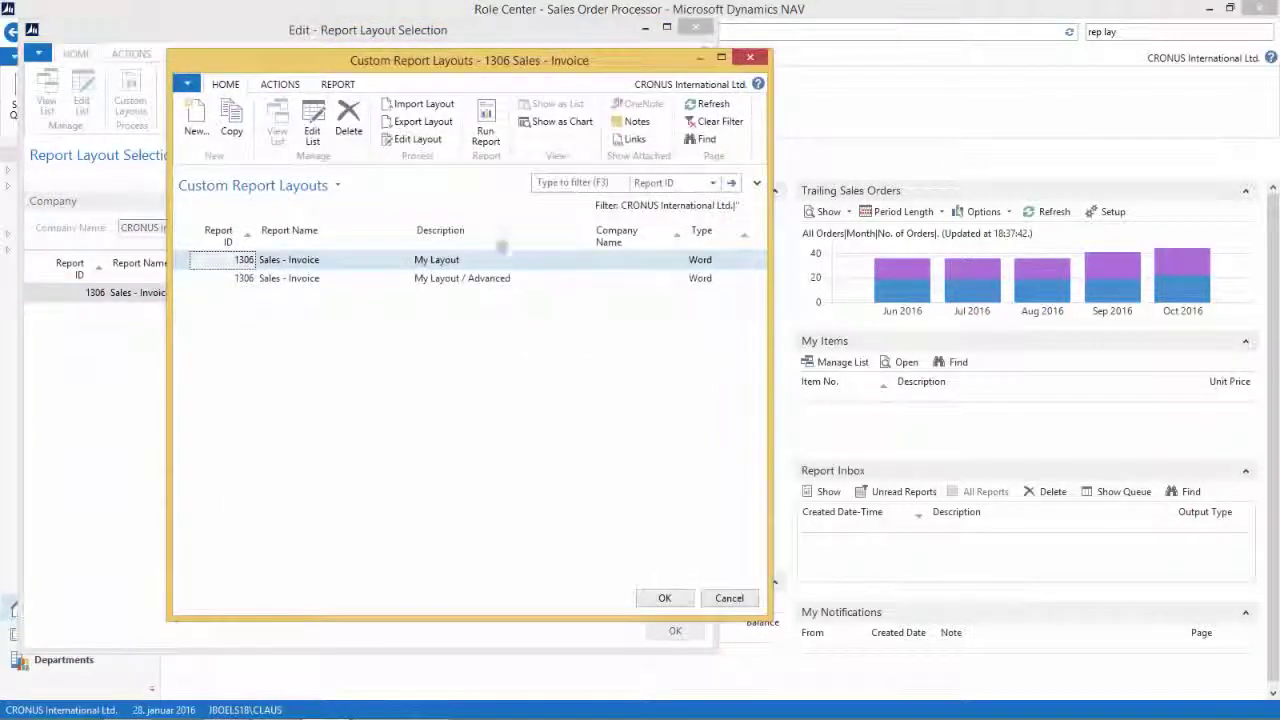
{"action": "left_click", "coordinate": [458, 281]}
{"action": "left_click", "coordinate": [665, 598]}
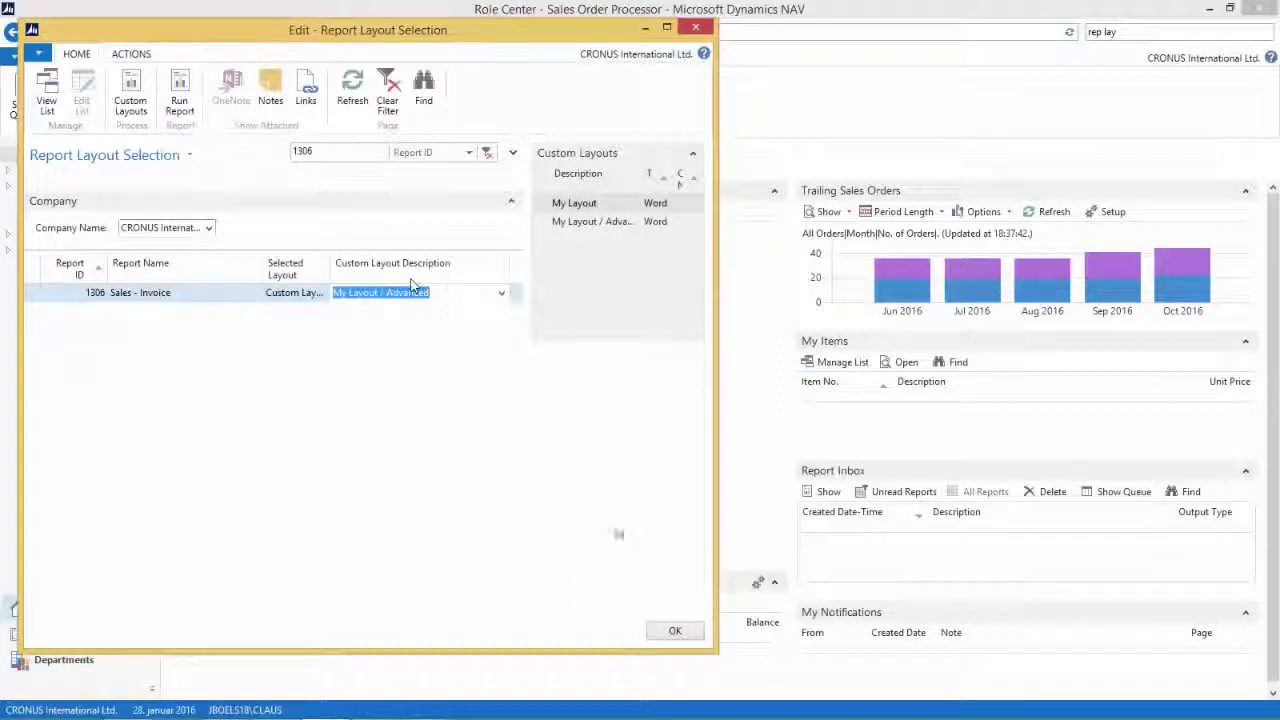
{"action": "left_click", "coordinate": [675, 631]}
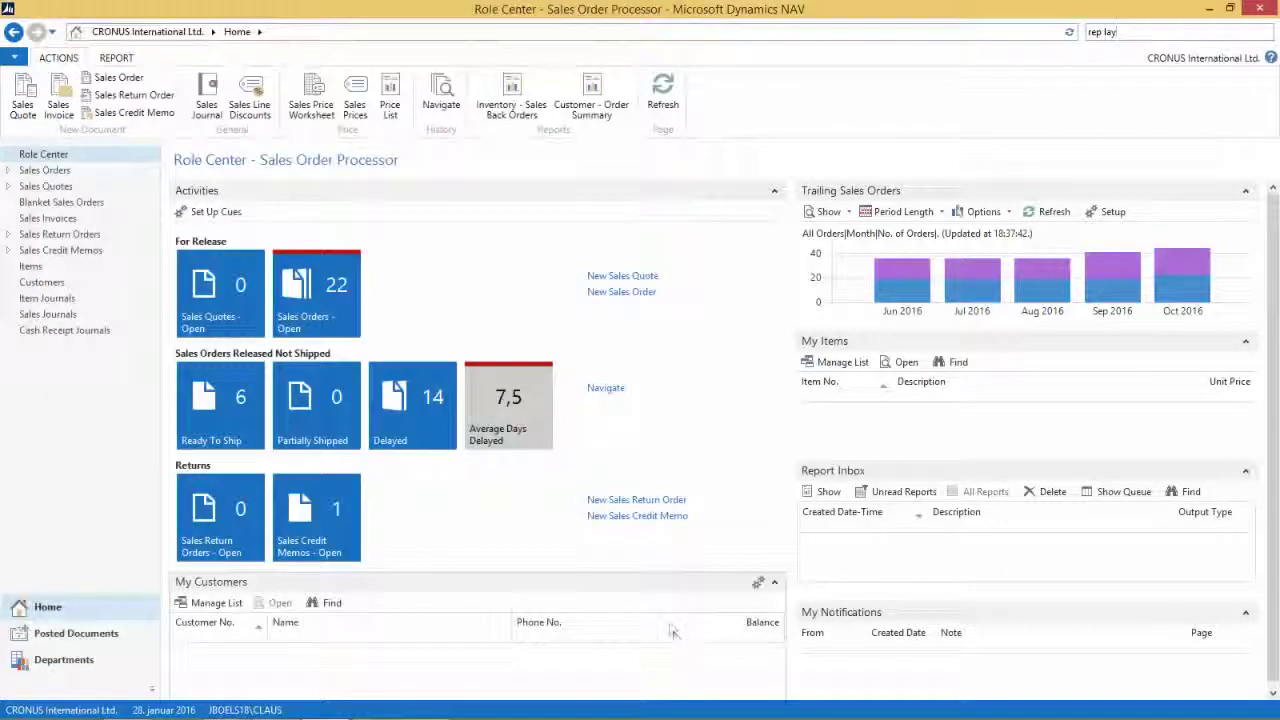
- Print the third posted sales invoice in the list to PDF, open it and examine its shipment date line
{"action": "left_click", "coordinate": [86, 636]}
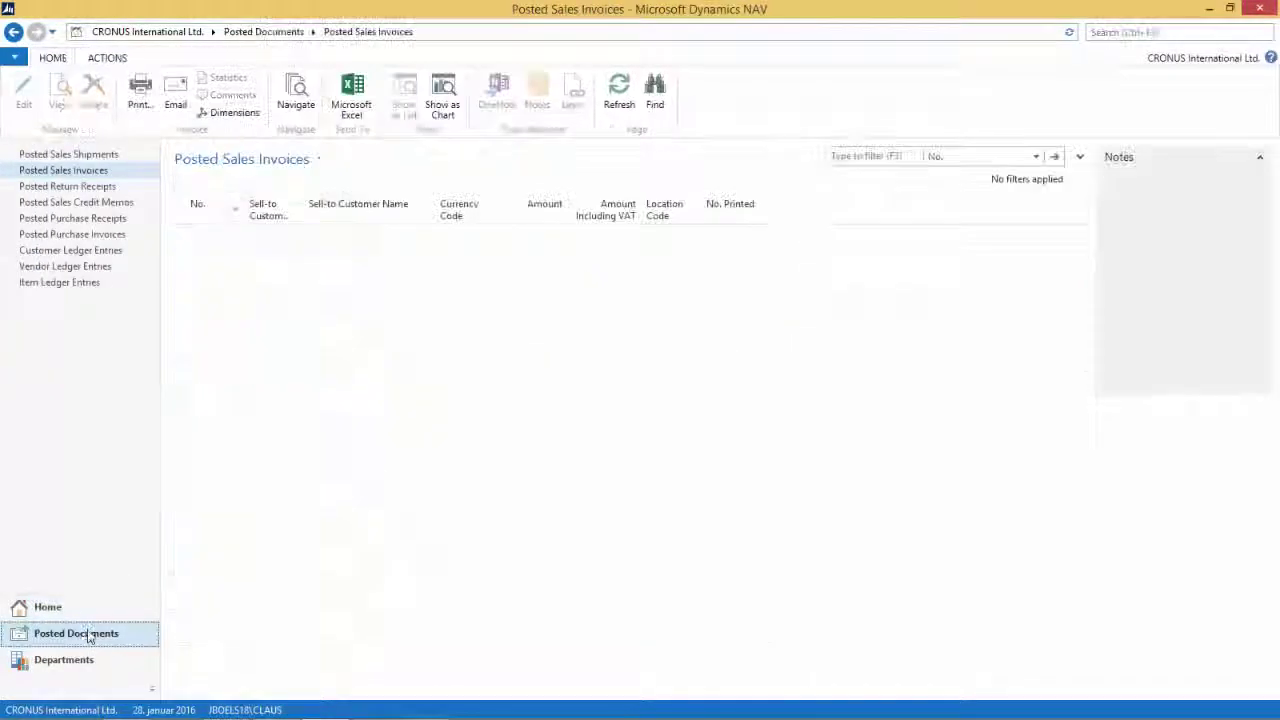
{"action": "left_click", "coordinate": [230, 276]}
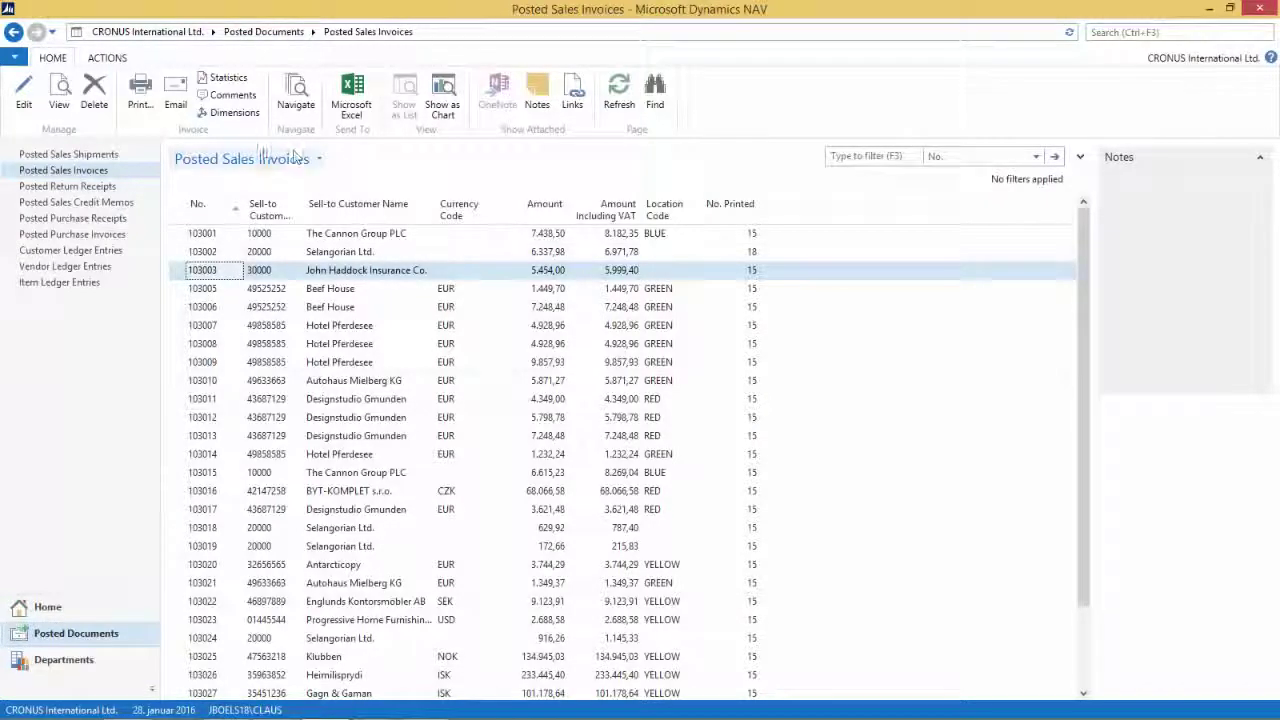
{"action": "left_click", "coordinate": [140, 92]}
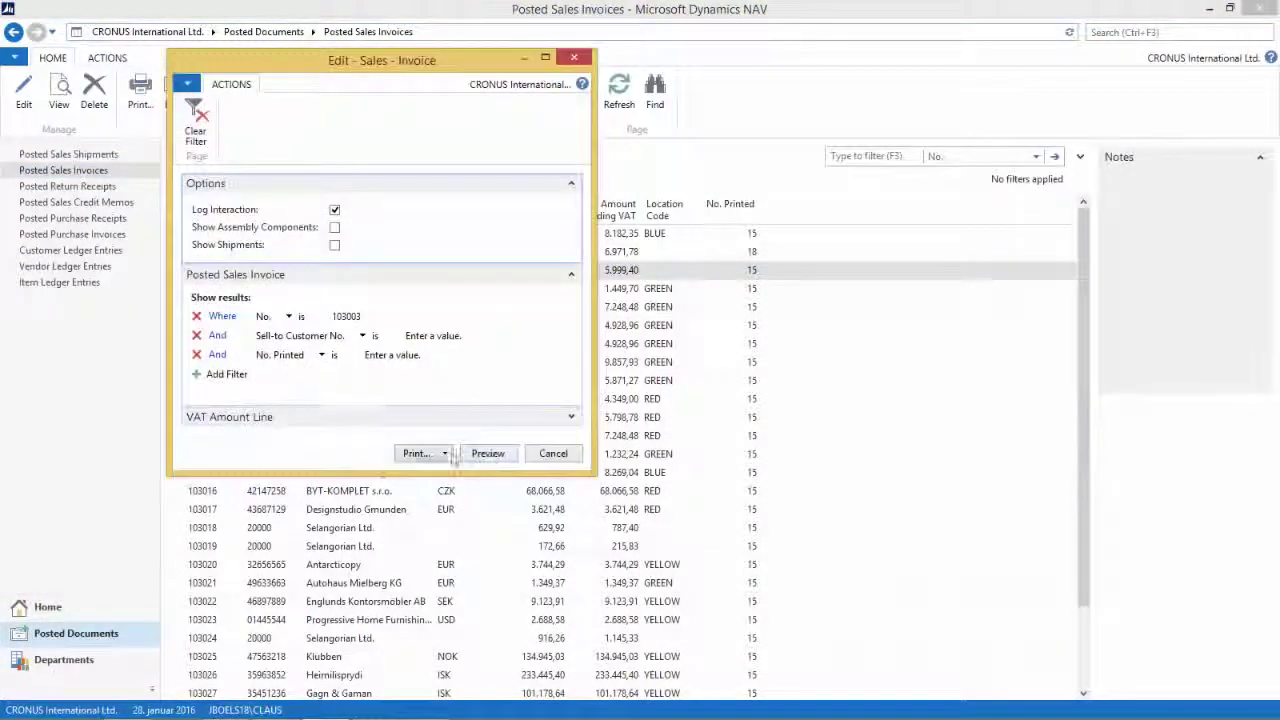
{"action": "left_click", "coordinate": [444, 453]}
{"action": "left_click", "coordinate": [440, 489]}
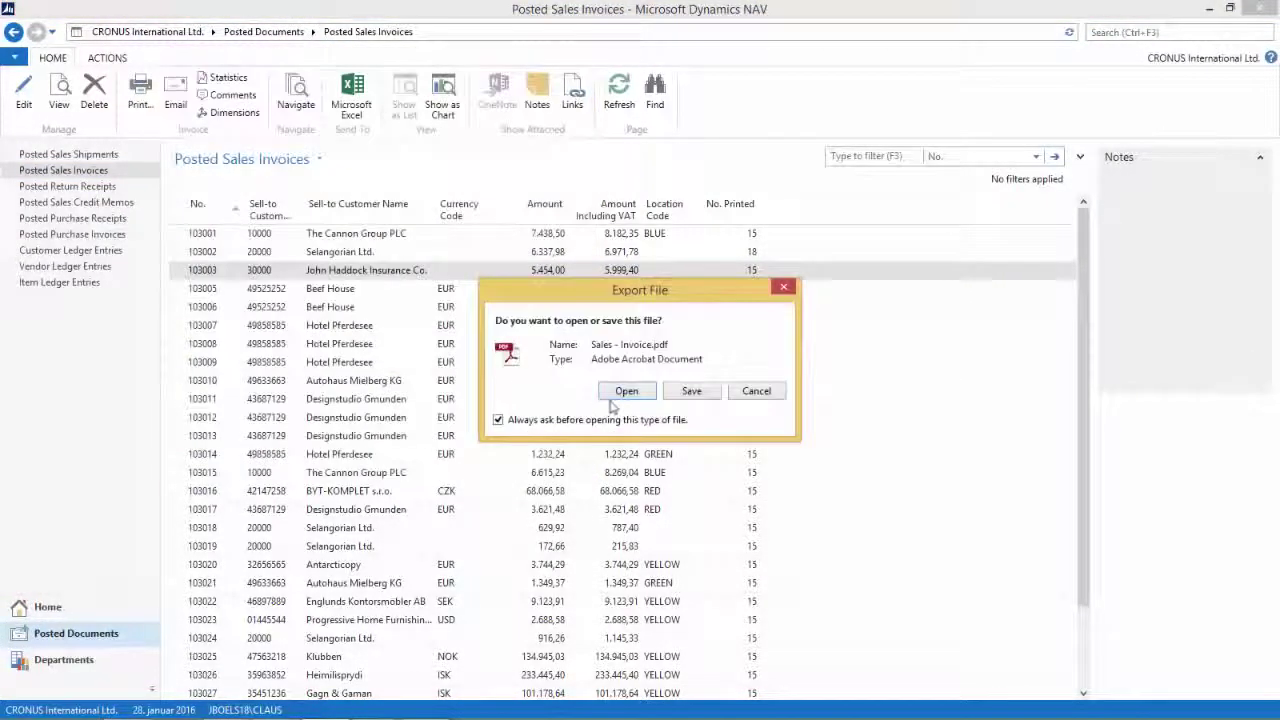
{"action": "left_click", "coordinate": [627, 390]}
{"action": "scroll", "coordinate": [980, 478], "scroll_direction": "down", "scroll_amount": 5}
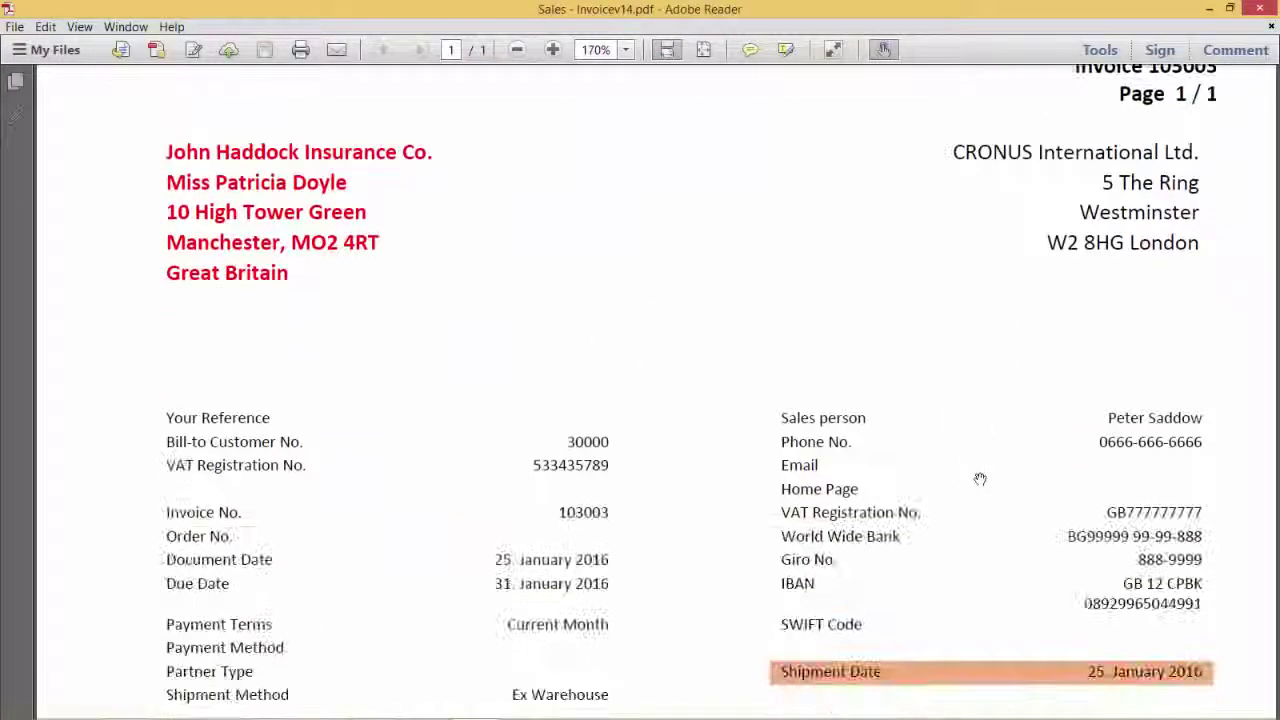